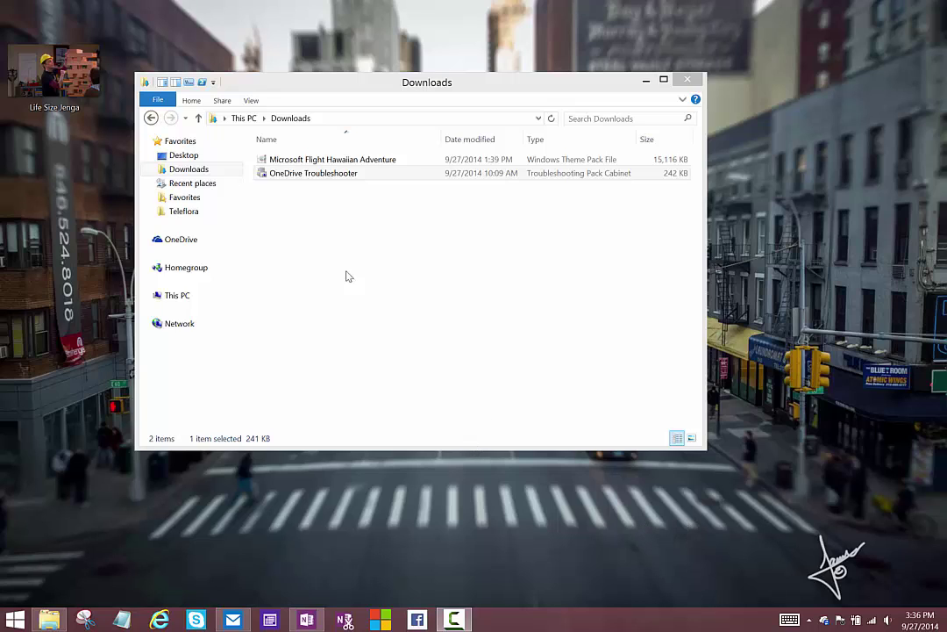
- Turn on the display of file name extensions for the Downloads folder
click(272, 174)
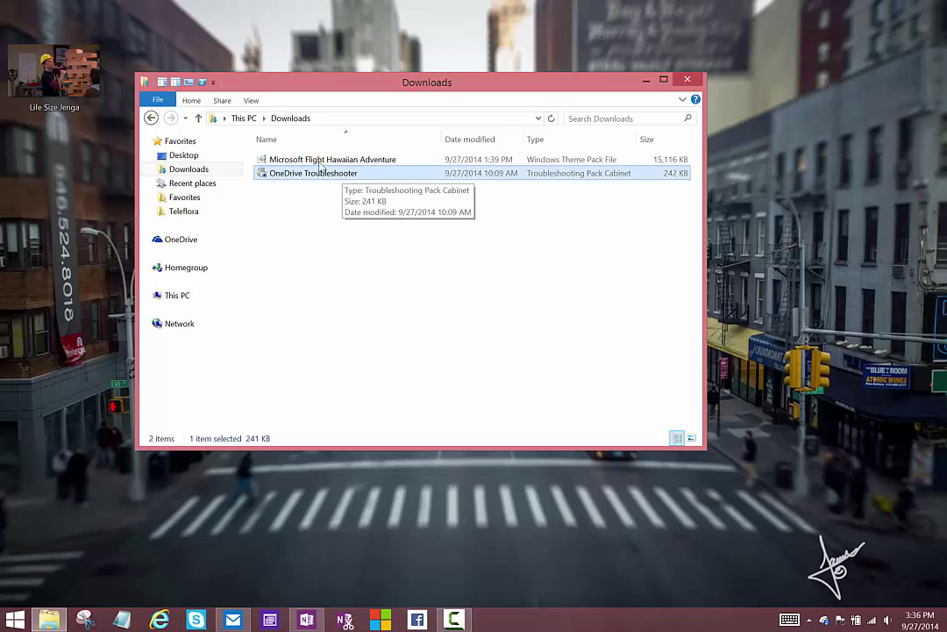
click(251, 101)
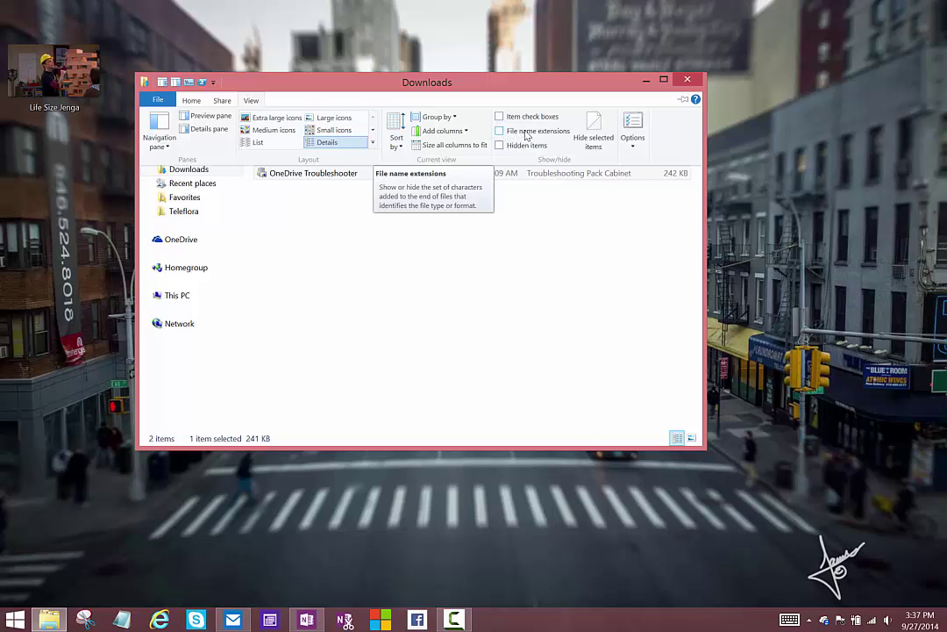
click(525, 132)
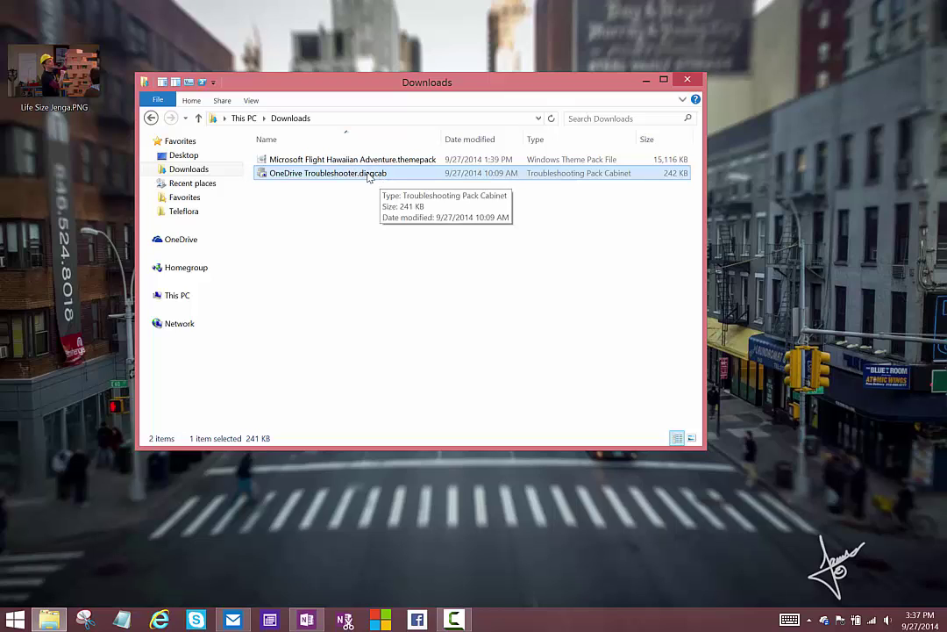
- Rename the OneDrive Troubleshooter file to OneDrive Troubleshooter.cab and accept the extension change
click(367, 174)
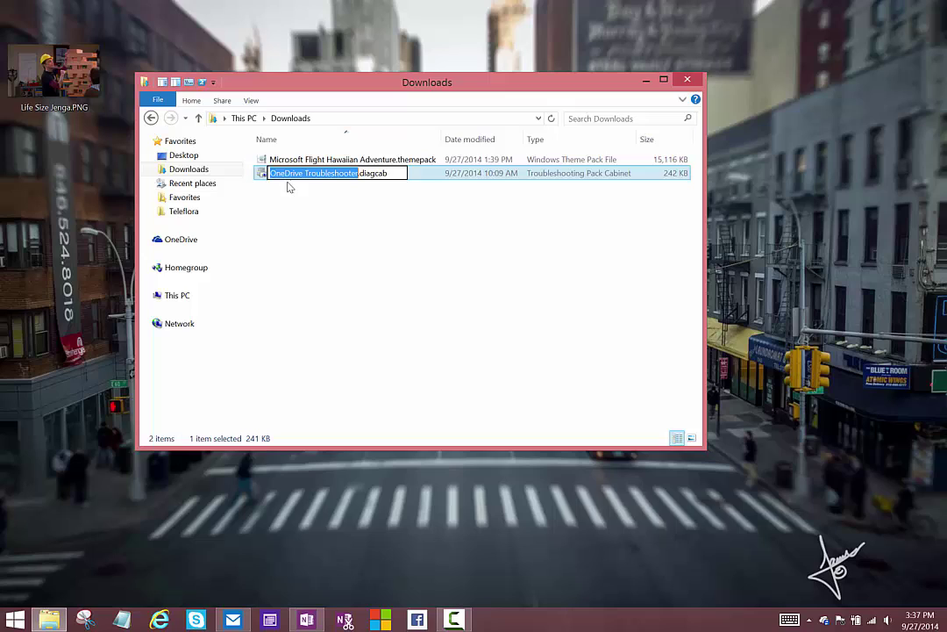
drag(359, 173, 402, 174)
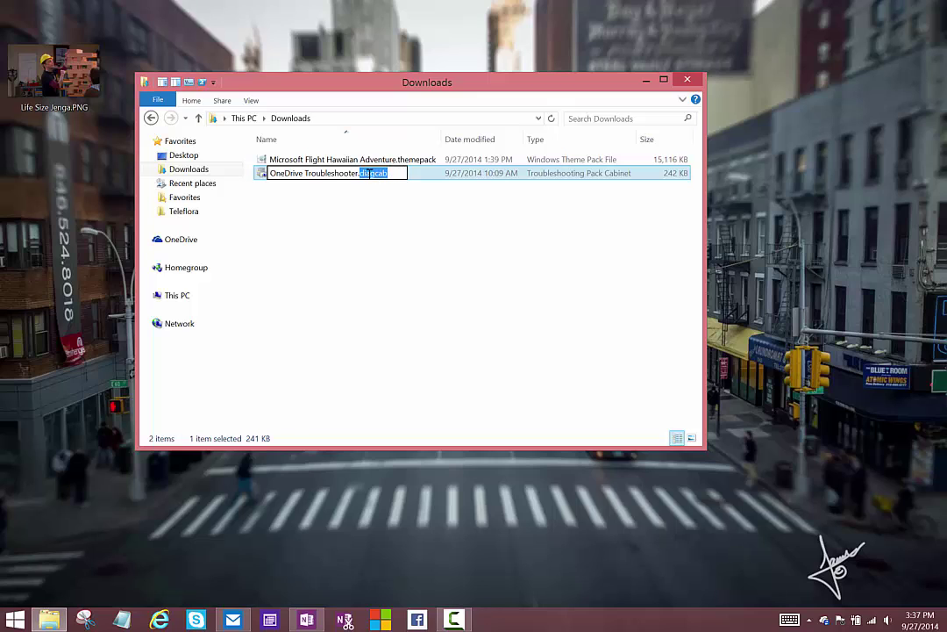
text(cab)
key(Return)
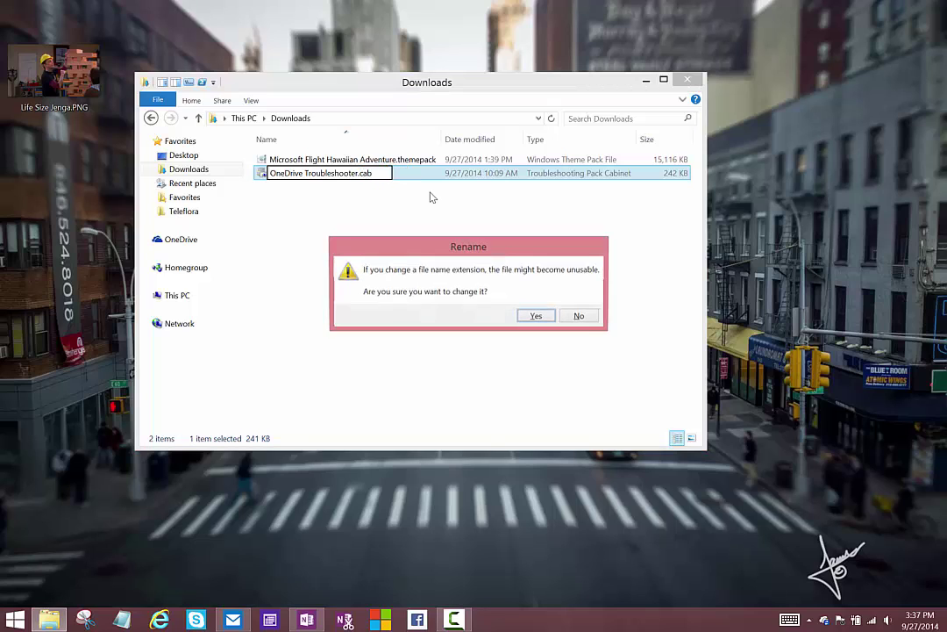
click(535, 316)
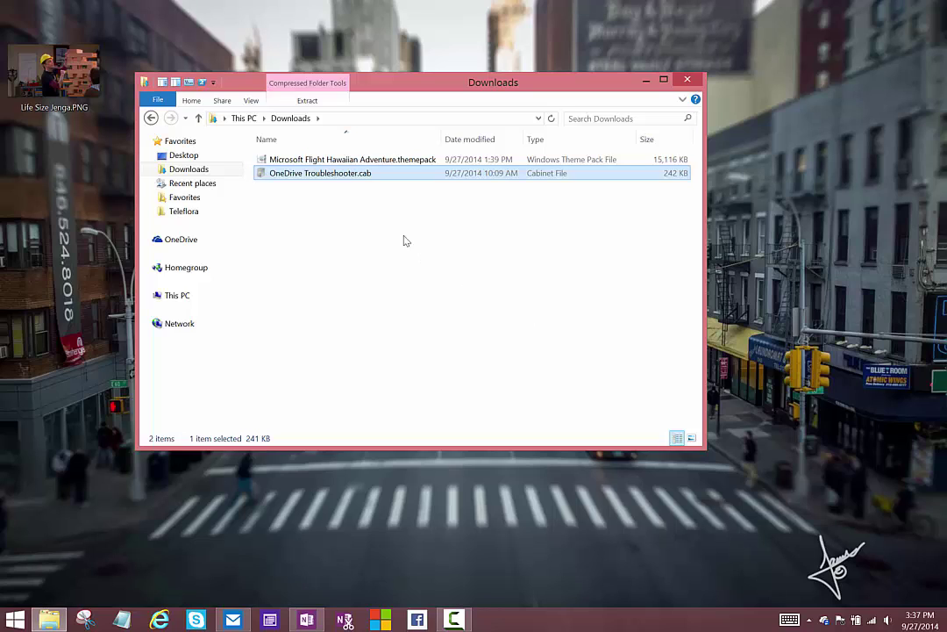
- Open OneDrive Troubleshooter.cab, look through its files, and try opening a cl_filecollection.psd1 file without extracting it
double_click(270, 175)
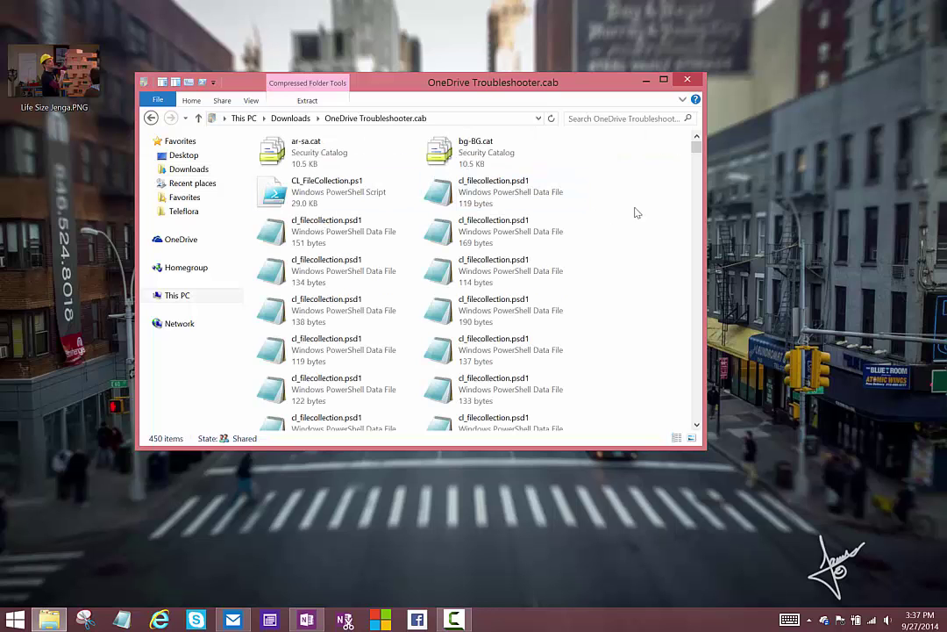
scroll(606, 297, down, 5)
scroll(606, 296, down, 10)
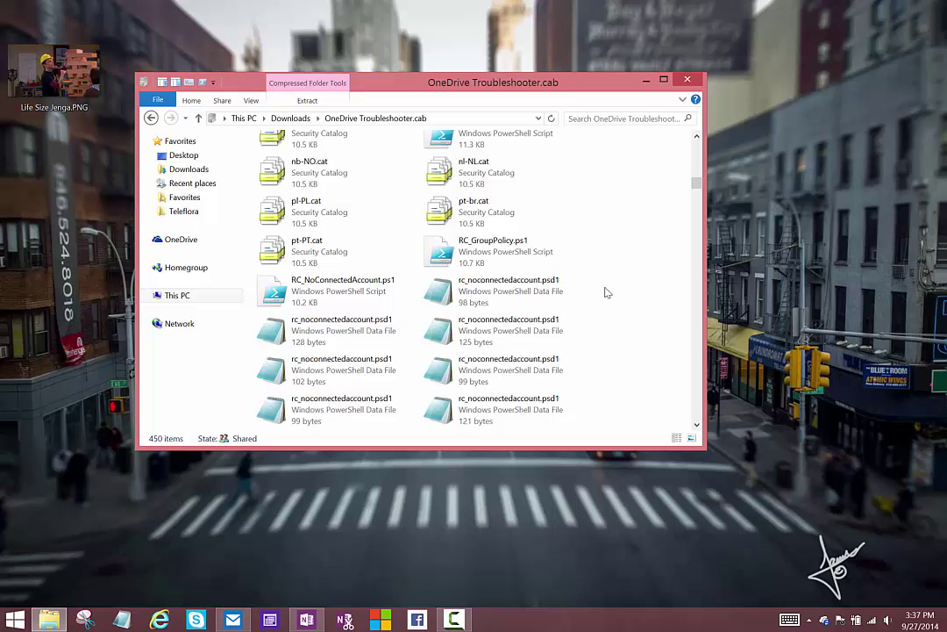
drag(700, 224, 697, 145)
double_click(472, 192)
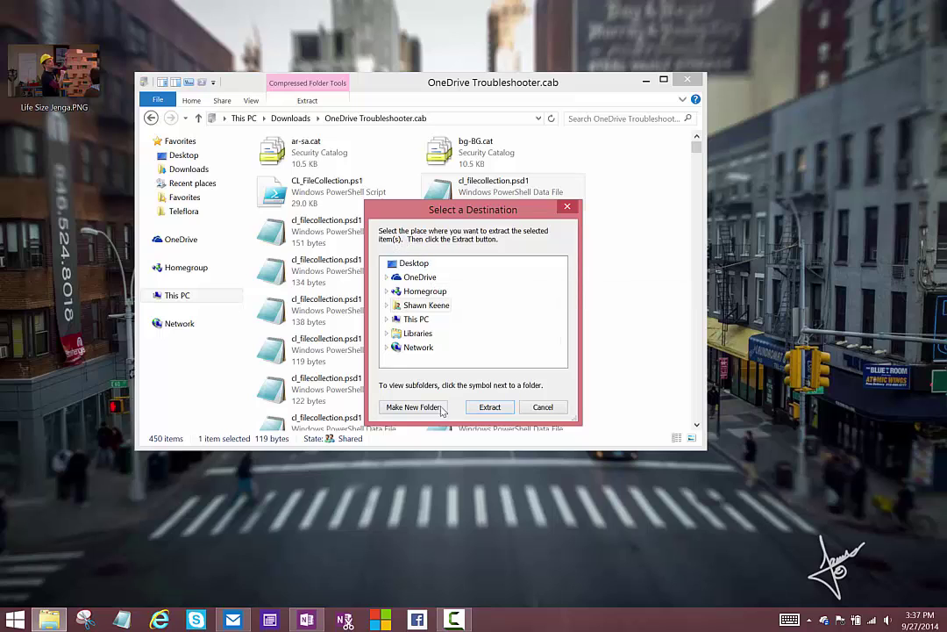
click(543, 407)
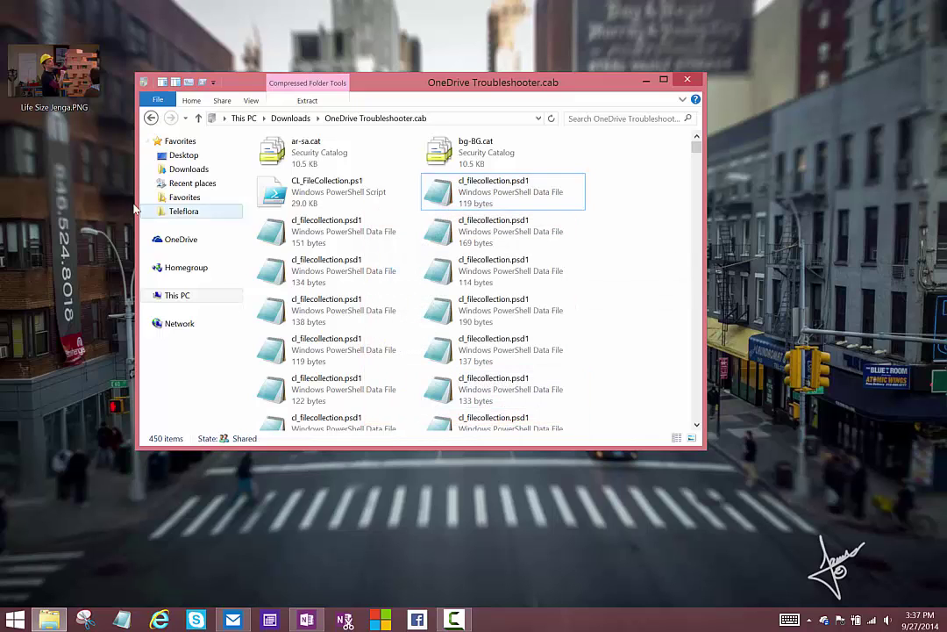
- Create a new folder named OneDrive TS on the desktop
click(57, 149)
key(ctrl+shift+n)
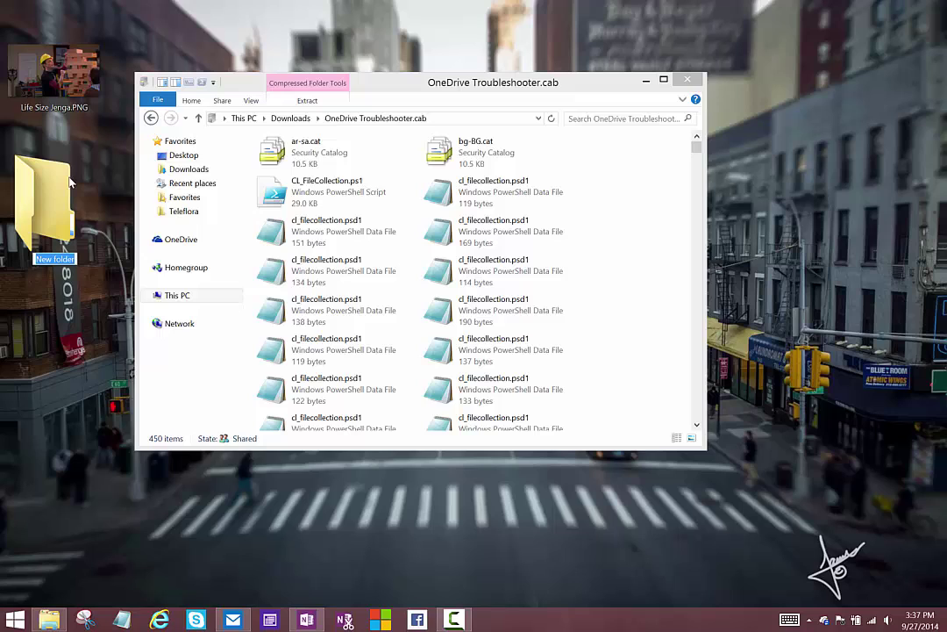
text(OneDrive TS)
key(Return)
- Extract all files from OneDrive Troubleshooter.cab into the desktop folder OneDrive TS and close the archive window
click(316, 163)
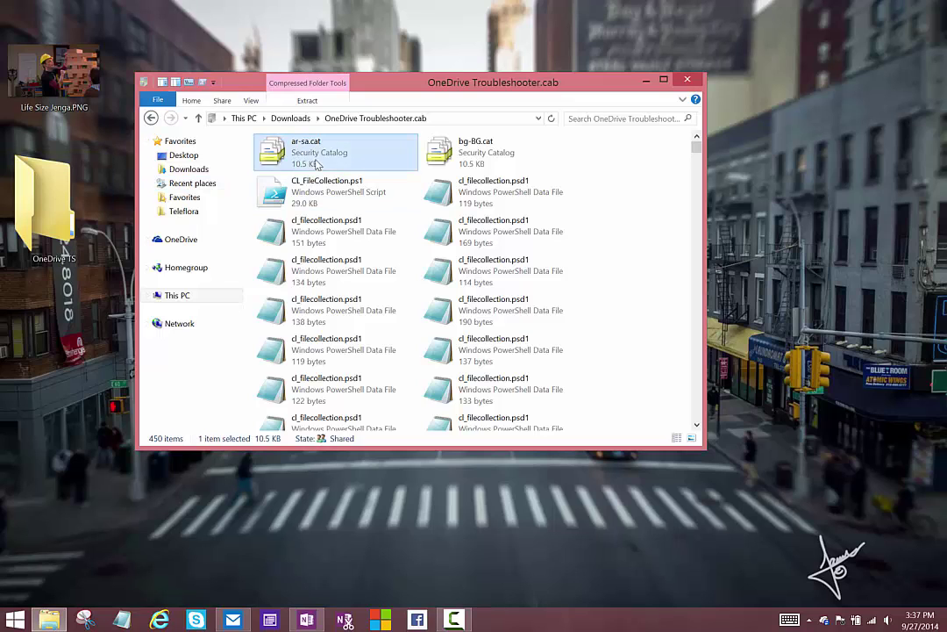
key(ctrl+a)
drag(315, 164, 52, 205)
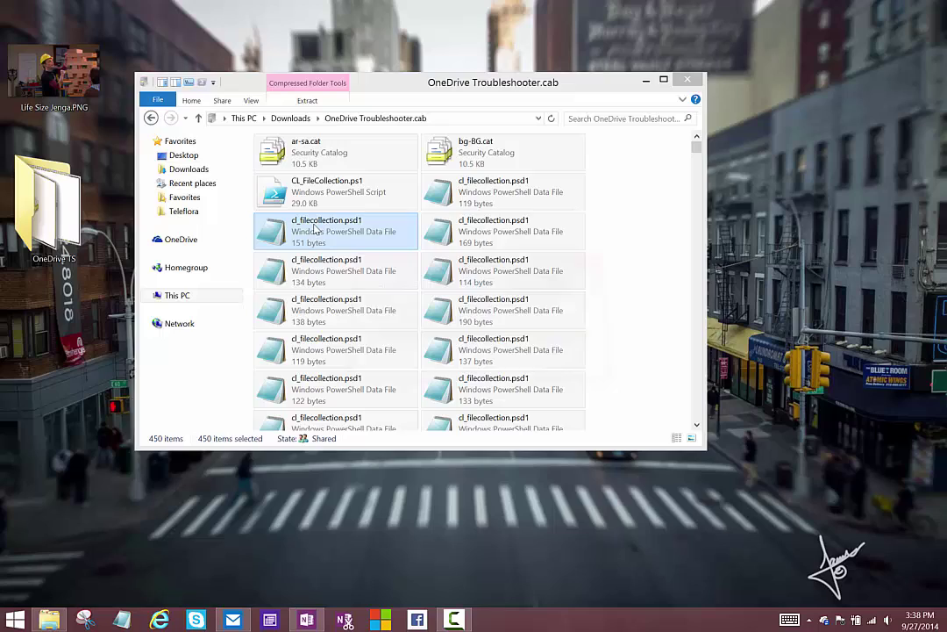
click(321, 233)
click(687, 79)
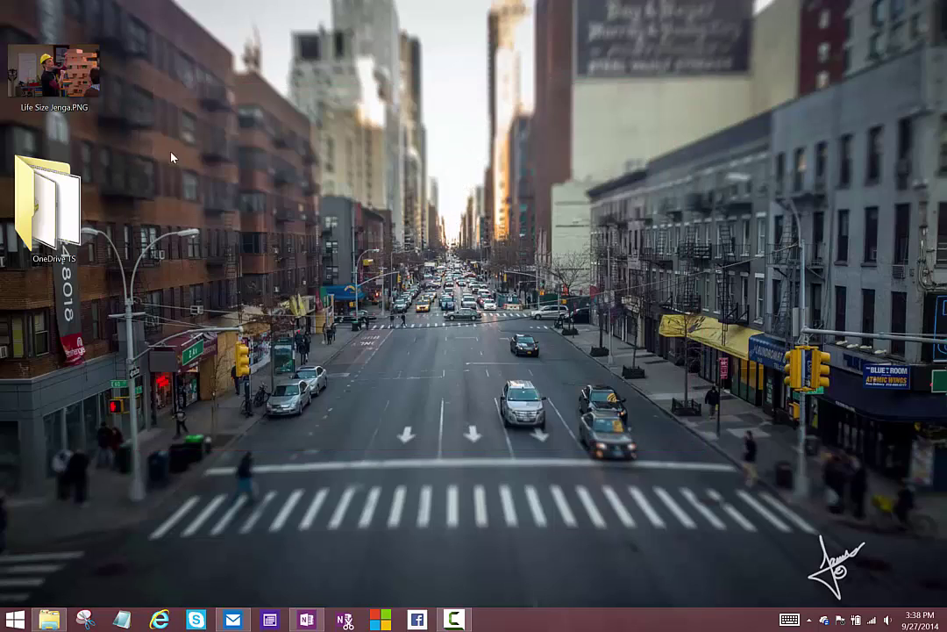
- Open the VF_SkyDriveReset.ps1 script from the OneDrive TS folder for editing in Windows PowerShell ISE
double_click(76, 197)
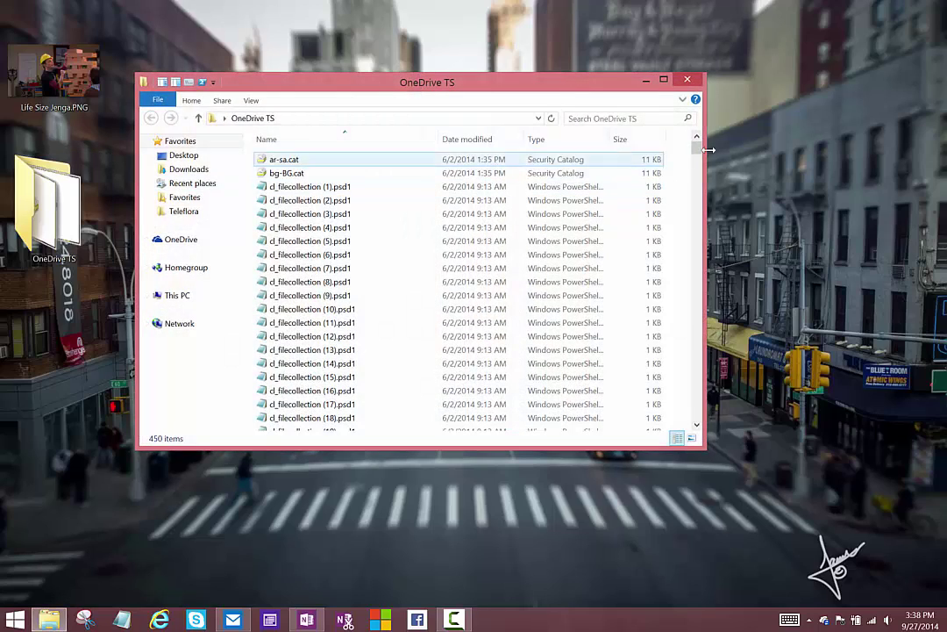
drag(693, 151, 699, 425)
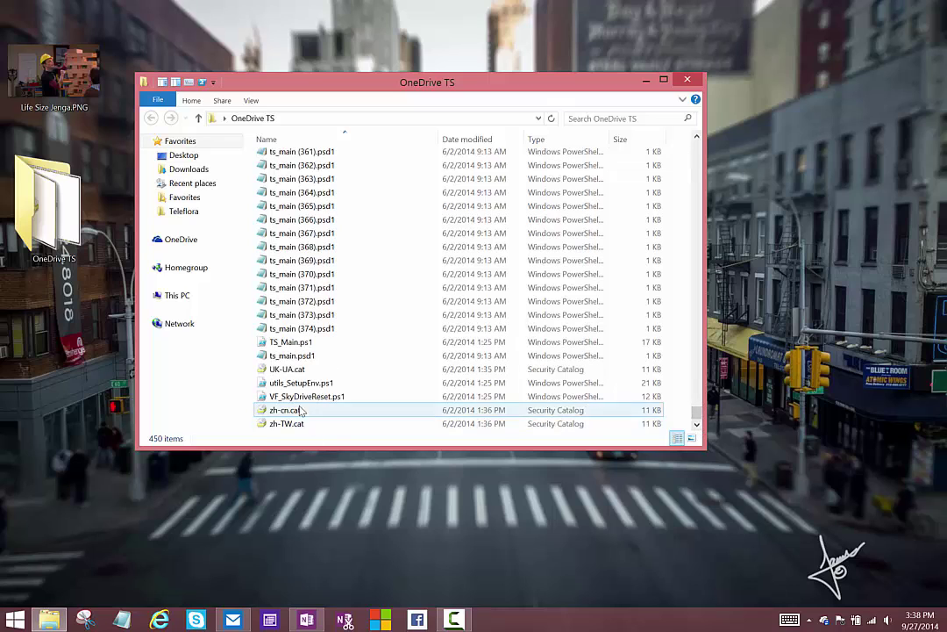
click(290, 397)
right_click(280, 402)
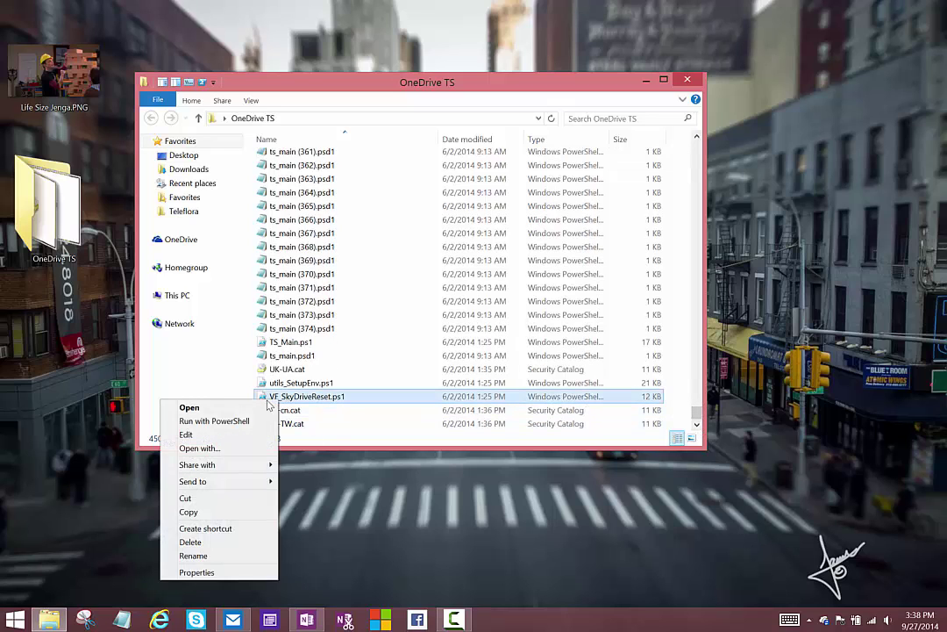
click(201, 438)
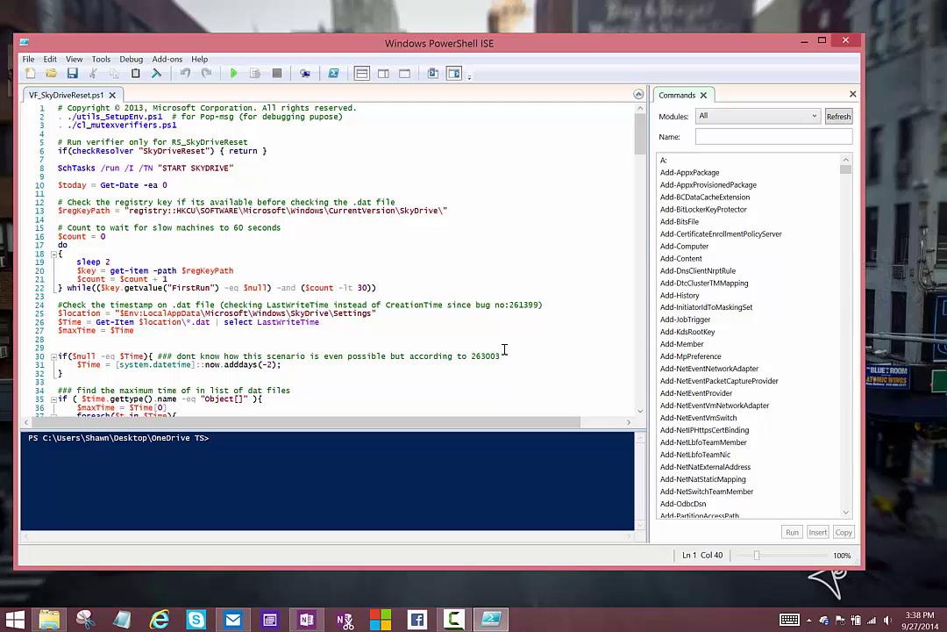
- Examine the comment on line 30 and the code below it in VF_SkyDriveReset.ps1, and close the editor
drag(502, 357, 468, 356)
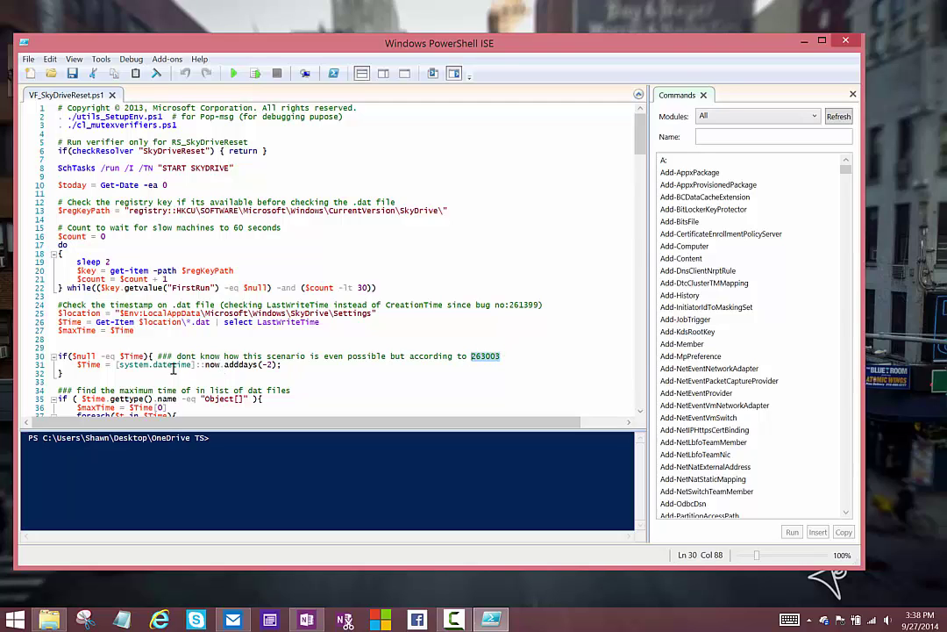
click(69, 356)
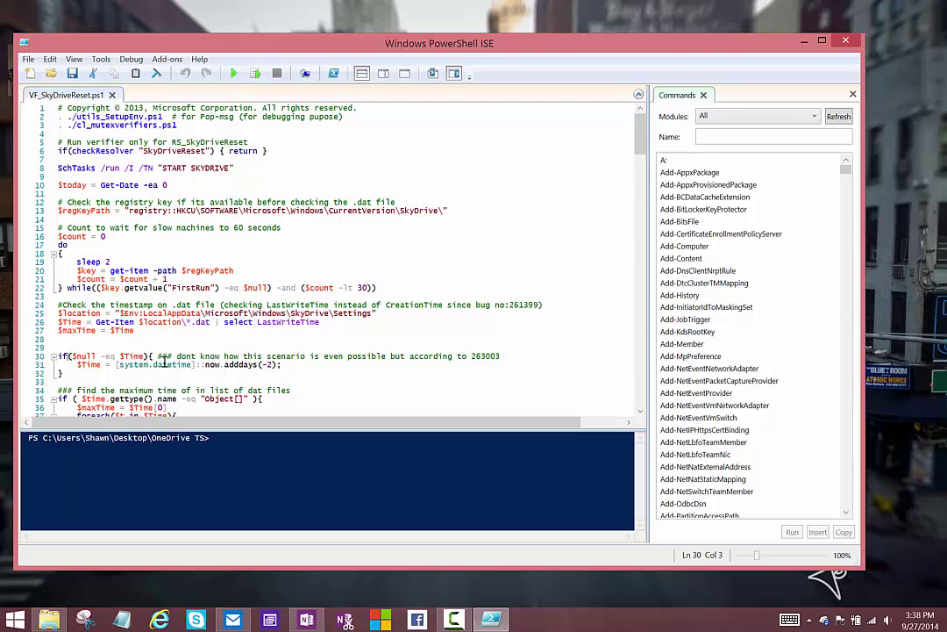
scroll(448, 219, down, 9)
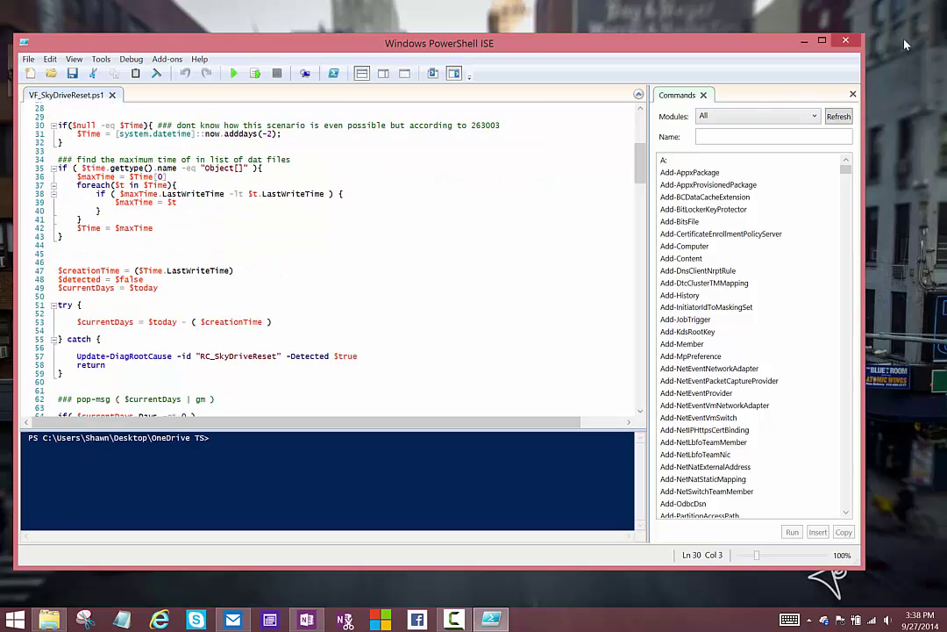
click(846, 41)
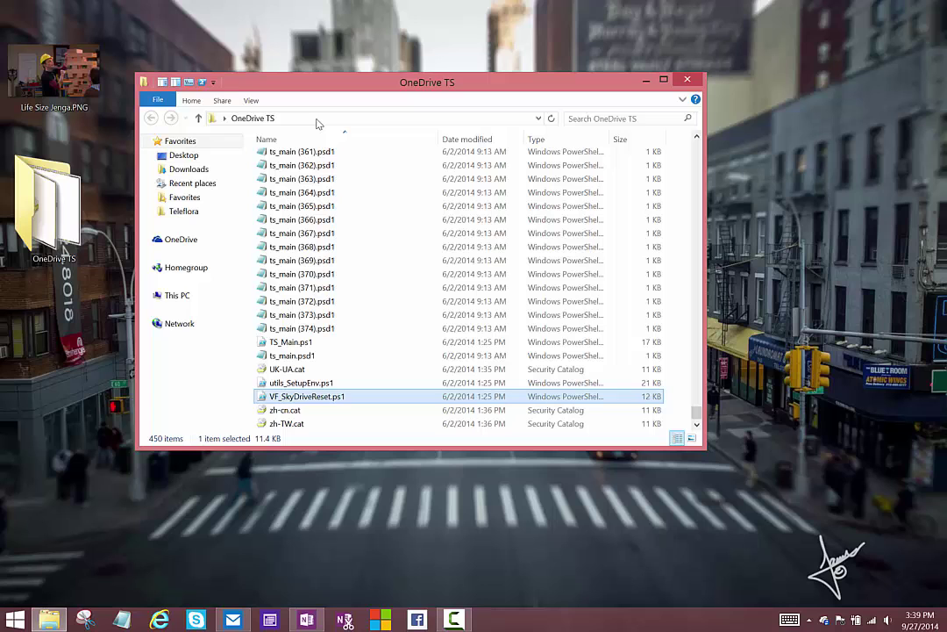
- Return from the OneDrive TS folder to Downloads and select Microsoft Flight Hawaiian Adventure.themepack
drag(696, 410, 695, 146)
click(199, 118)
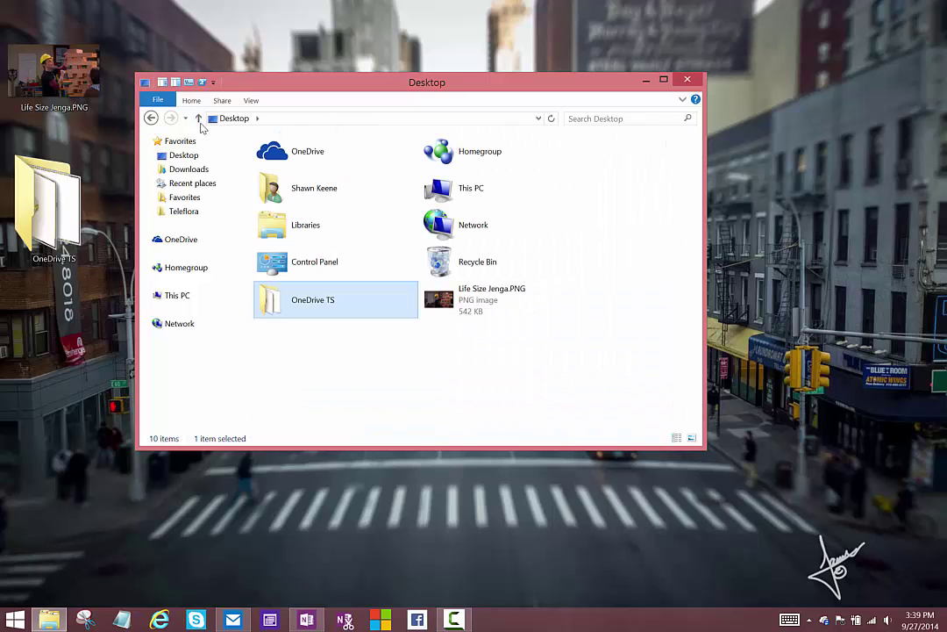
click(189, 168)
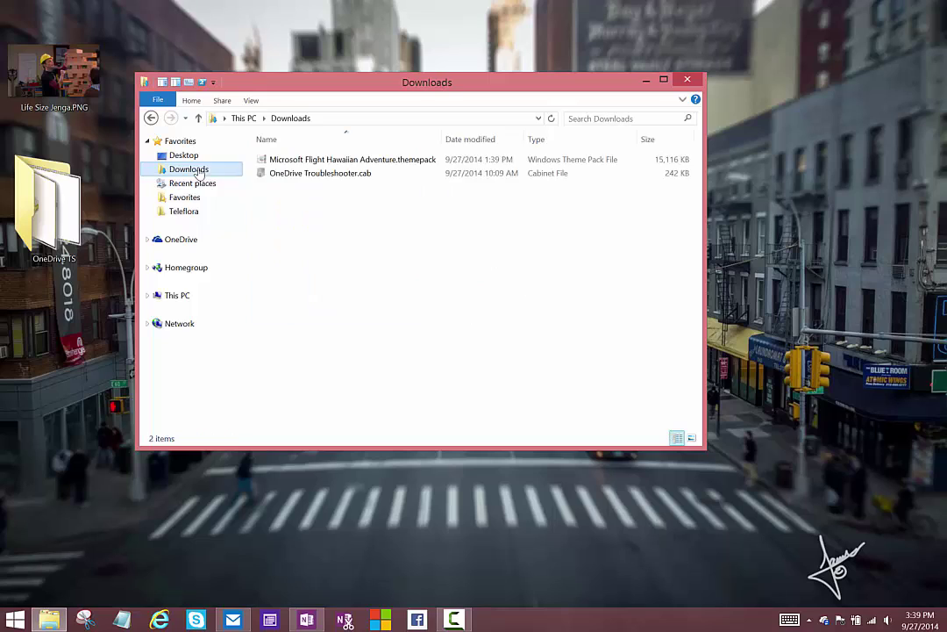
click(349, 159)
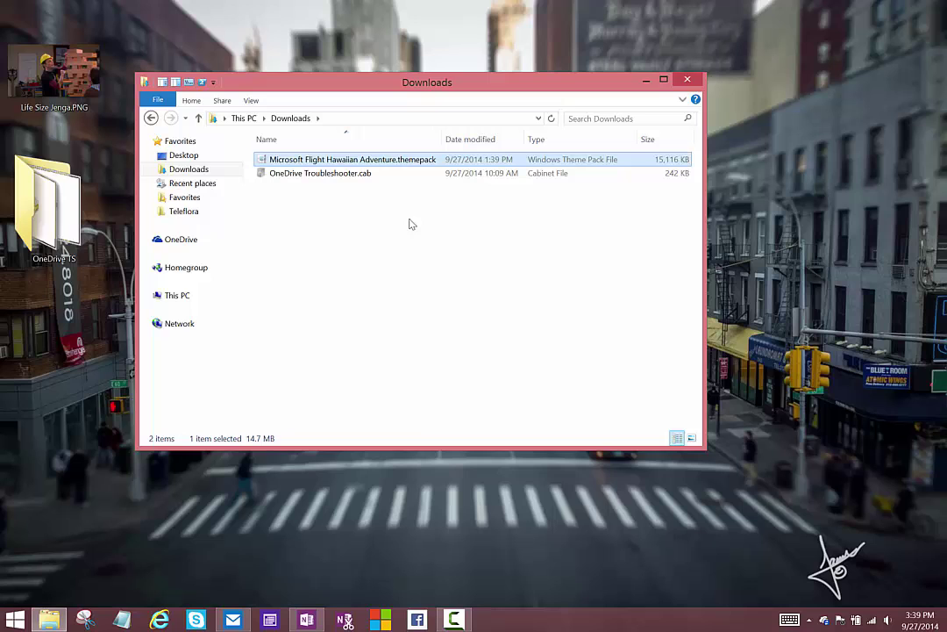
- Review the current desktop theme in the Personalization settings and close them
right_click(505, 363)
click(544, 489)
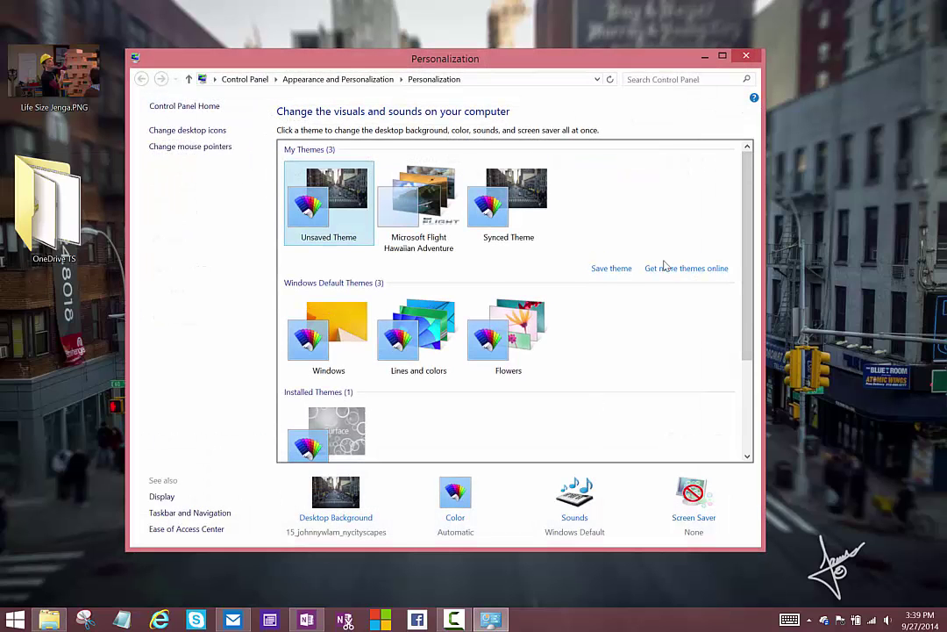
click(748, 56)
- Apply the Microsoft Flight Hawaiian Adventure theme from its themepack file, check it in Personalization, and close that window
click(333, 165)
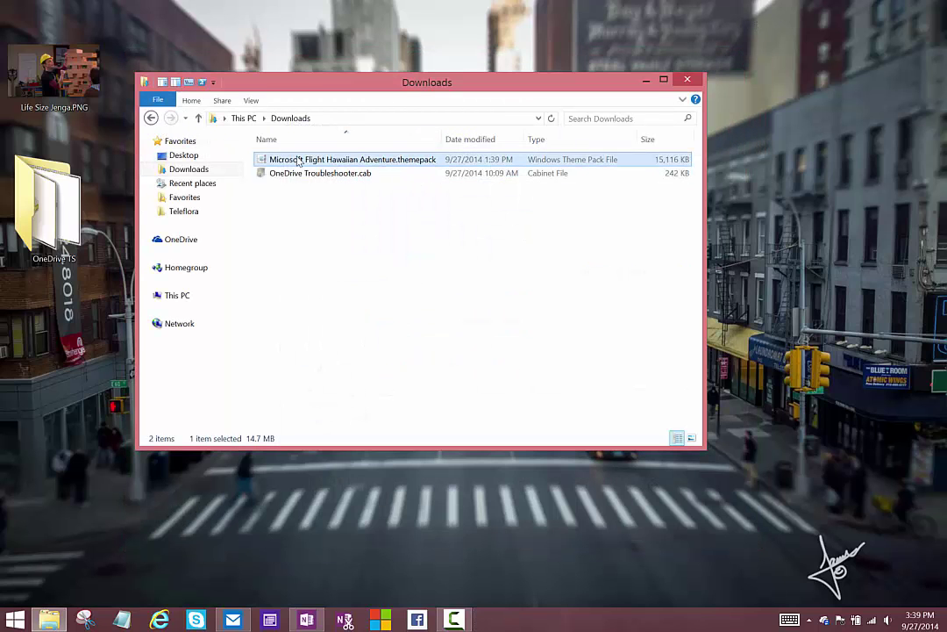
double_click(299, 161)
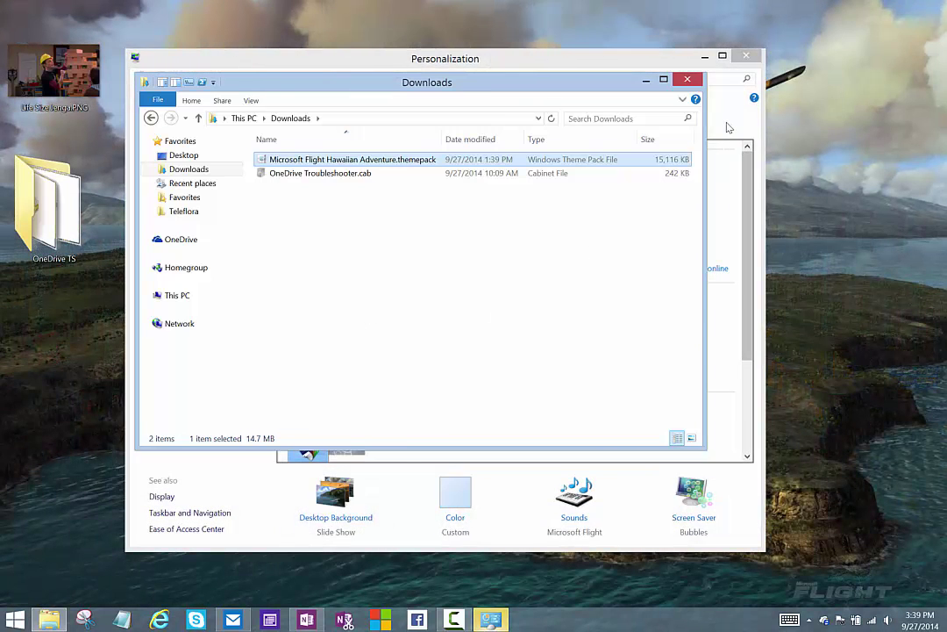
click(730, 123)
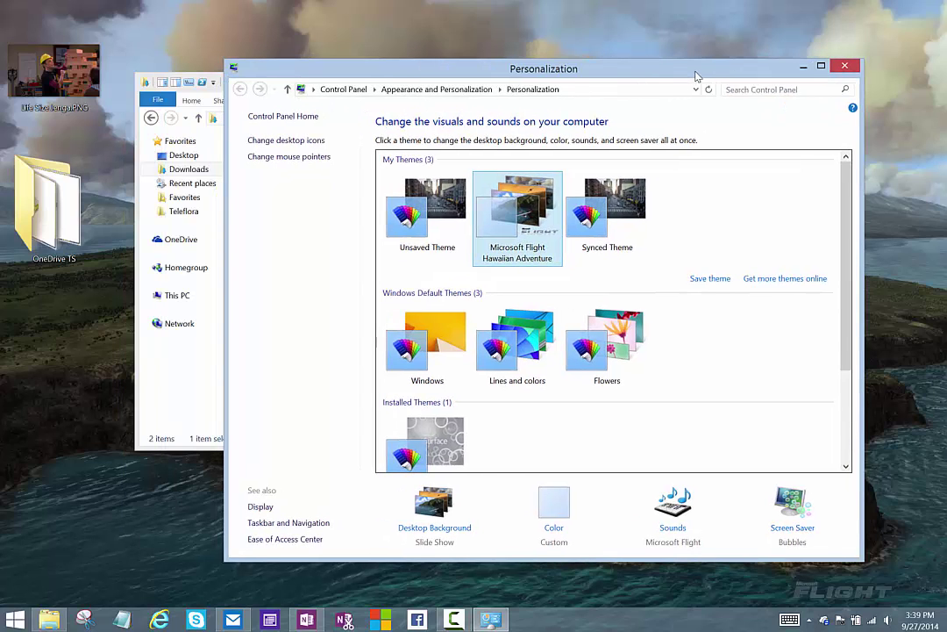
drag(506, 56, 605, 65)
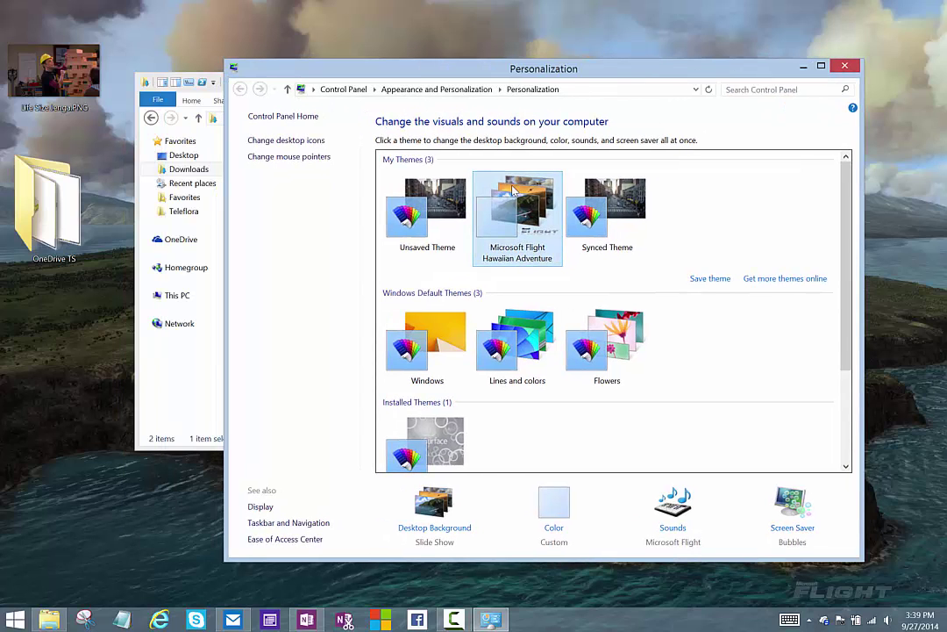
click(844, 66)
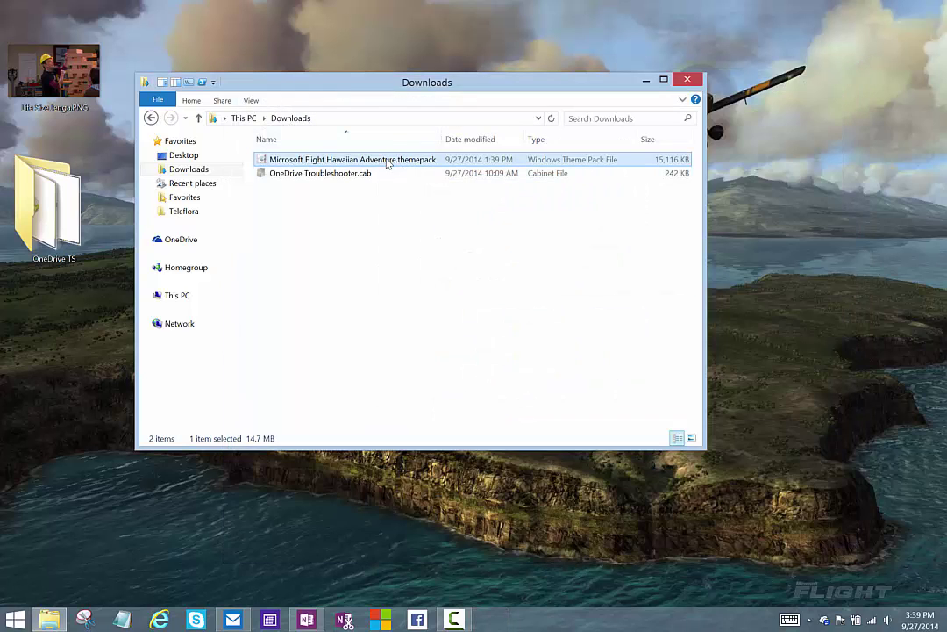
- Rename the Microsoft Flight Hawaiian Adventure.themepack file to Microsoft Flight Hawaiian Adventure.cab and accept the extension change
click(395, 167)
drag(400, 160, 504, 162)
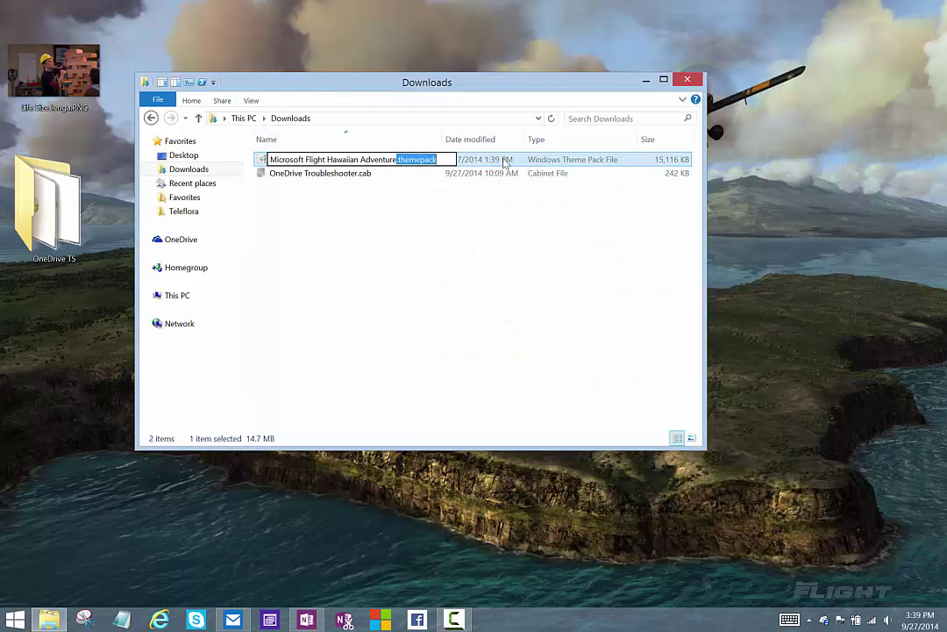
text(.cab)
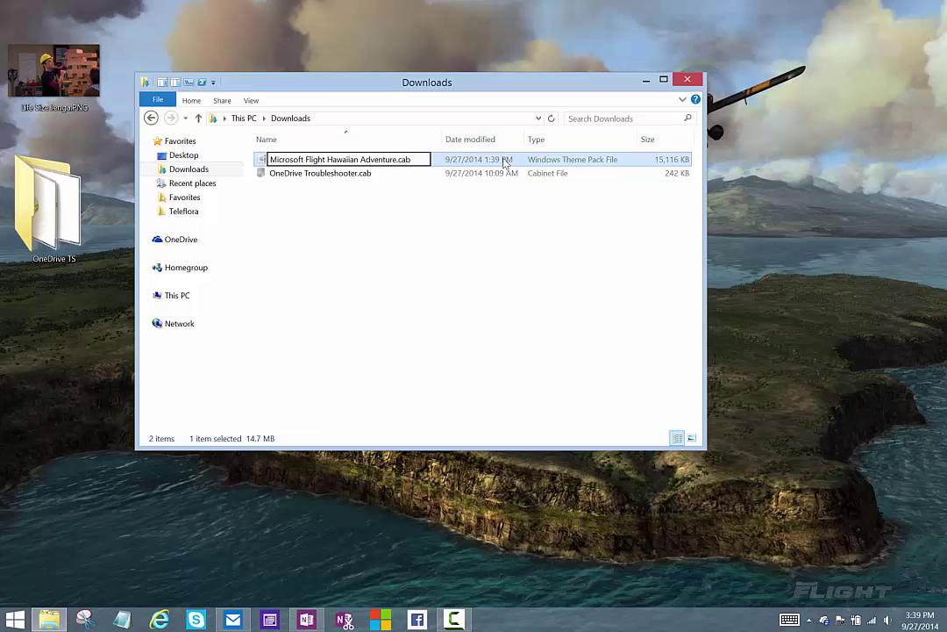
key(Return)
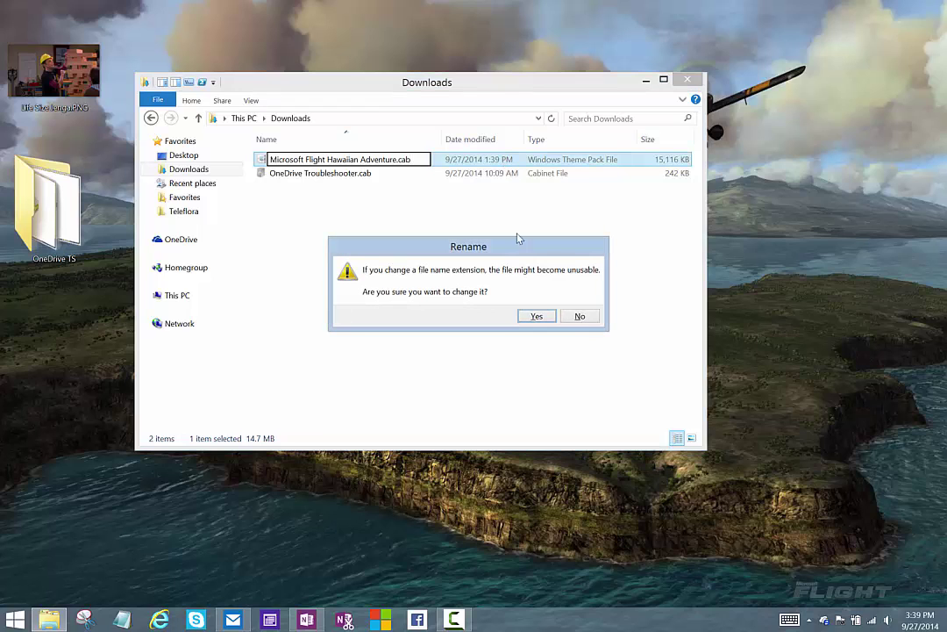
click(537, 315)
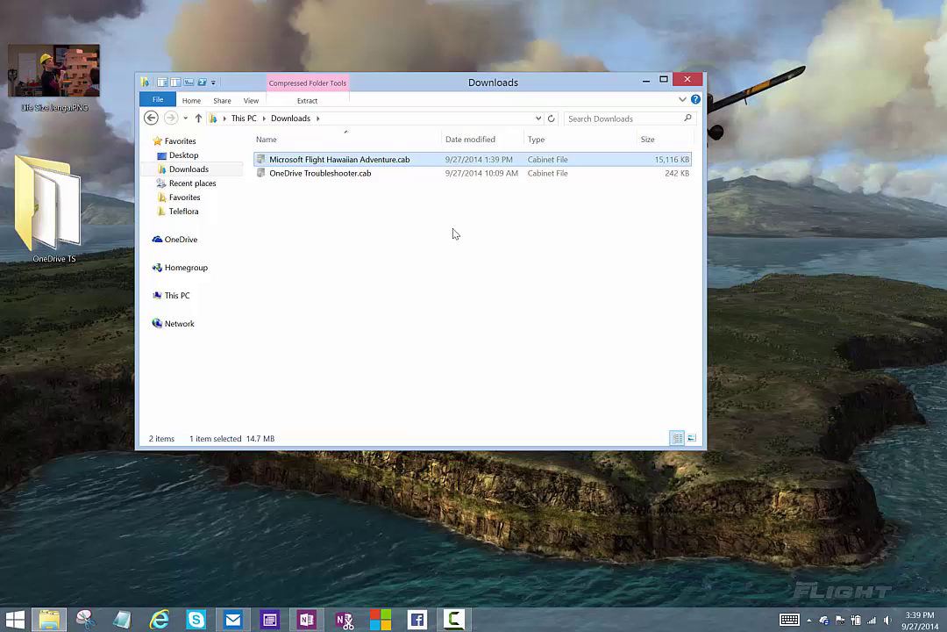
- Open Microsoft Flight Hawaiian Adventure.cab and look over the files it contains
double_click(272, 164)
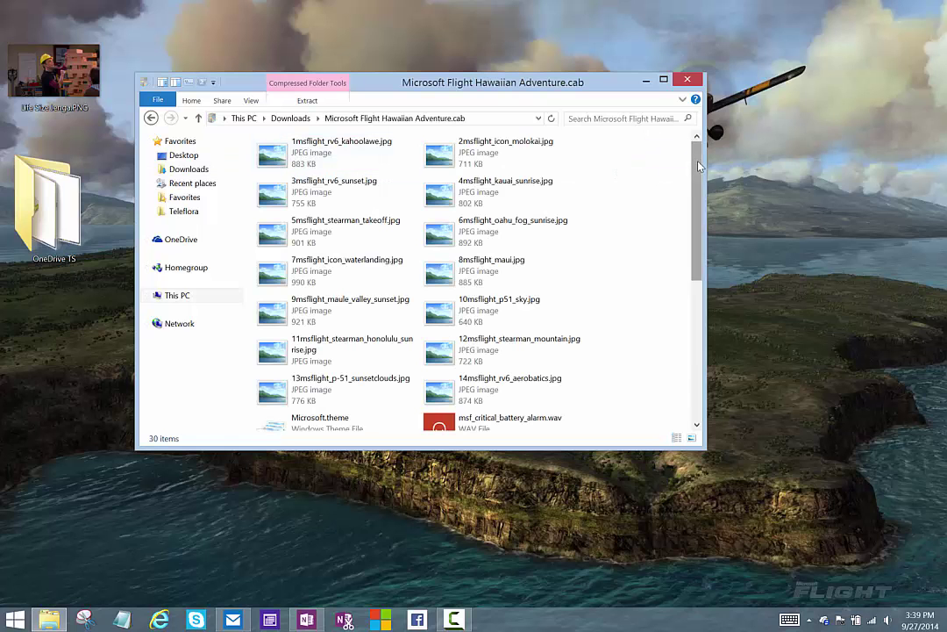
mouse_move(700, 172)
mouse_down()
mouse_move(699, 308)
mouse_move(699, 158)
mouse_up()
click(491, 230)
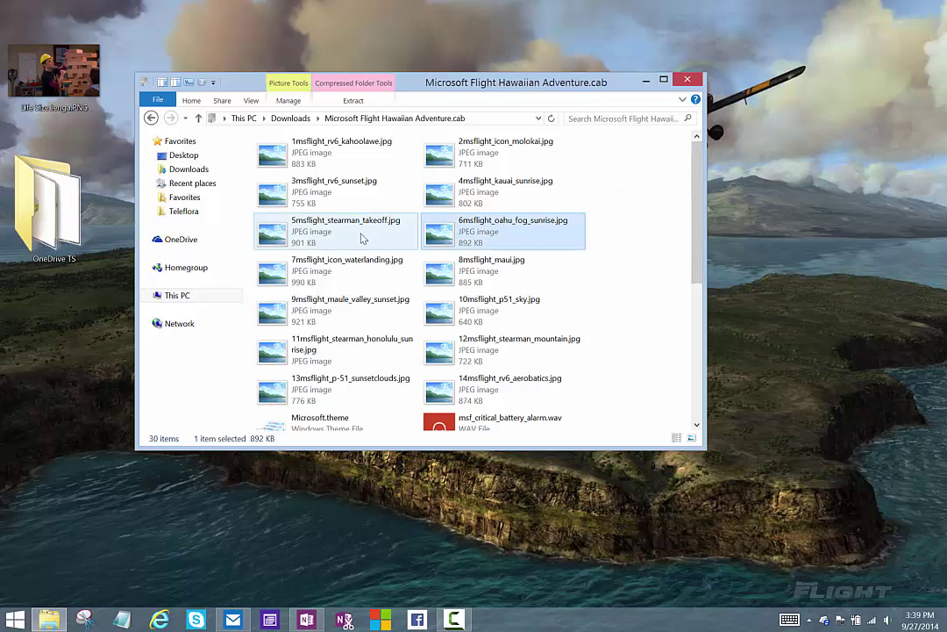
click(324, 241)
right_click(386, 242)
click(456, 254)
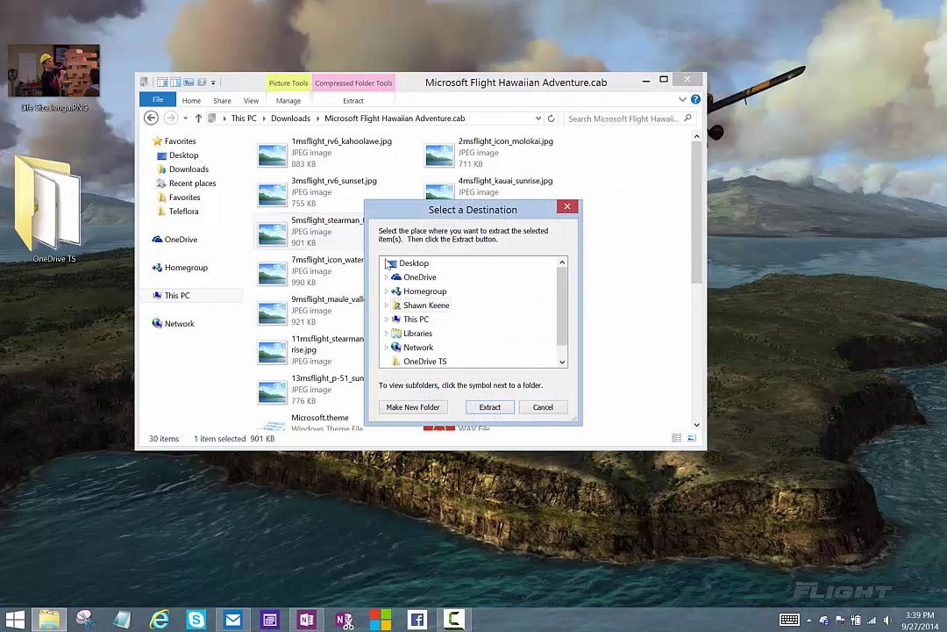
click(543, 406)
- Create a folder named Flight on the desktop, open it, and return to the cabinet's window
click(89, 322)
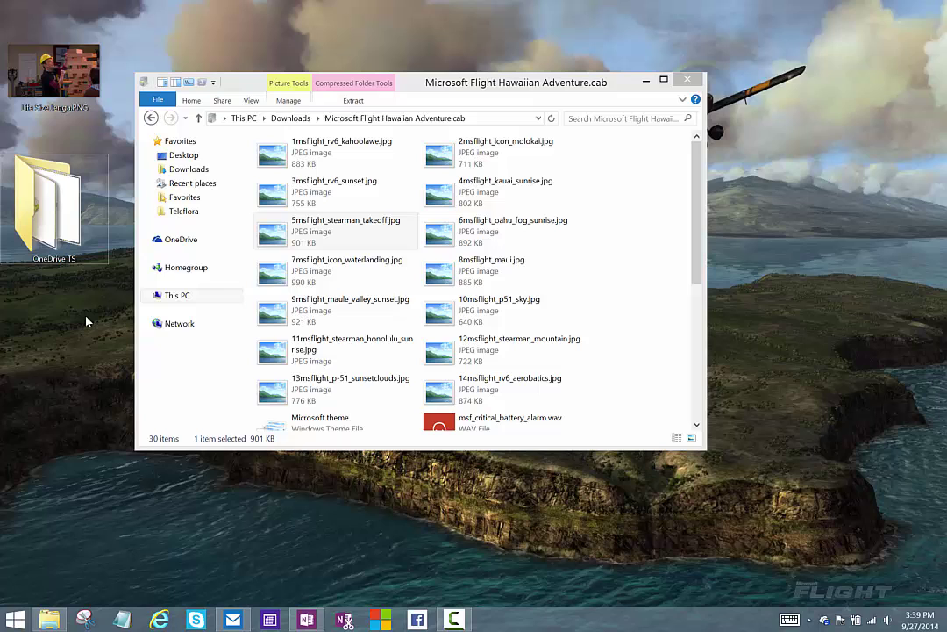
key(ctrl+shift+n)
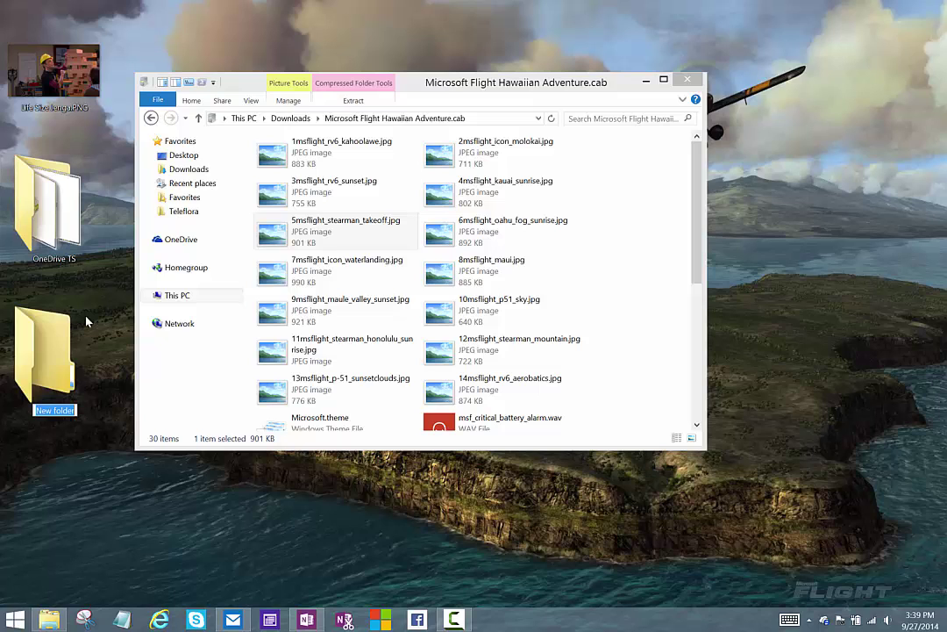
text(Flight)
key(Return)
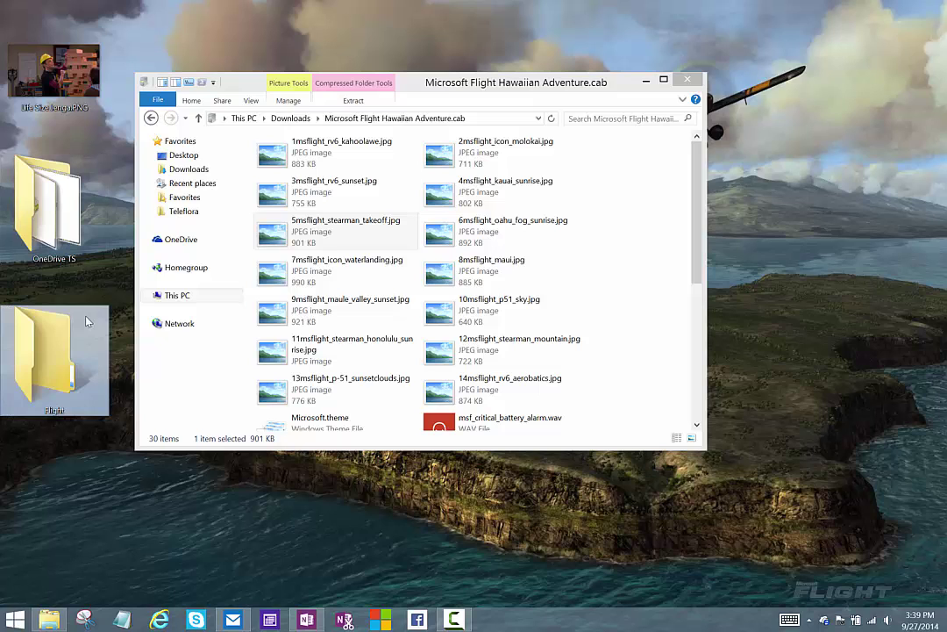
double_click(86, 322)
click(368, 75)
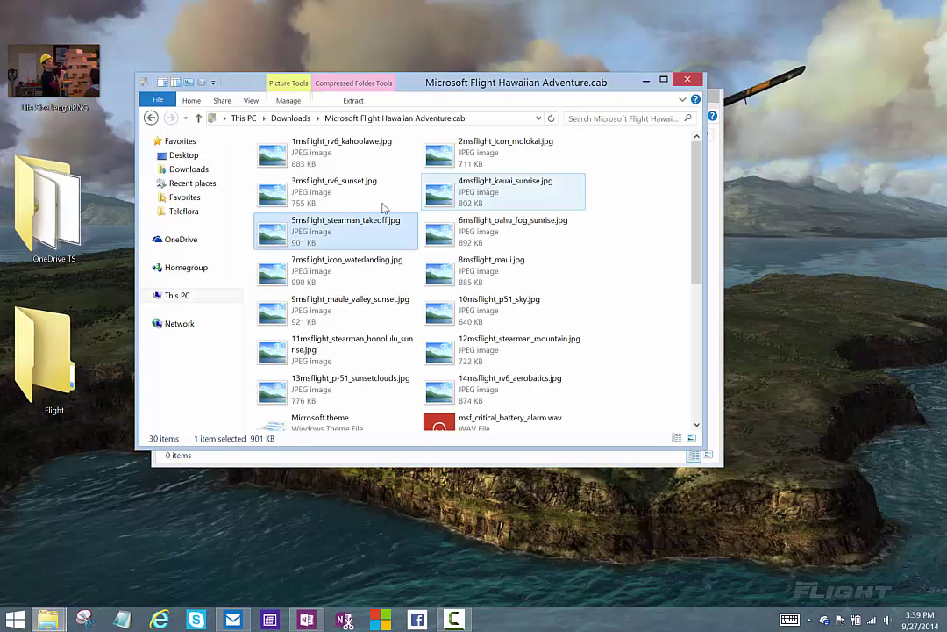
- Try to copy all the cabinet's files into the Flight folder, saving the first two and cancelling the rest
key(ctrl+a)
drag(383, 207, 40, 359)
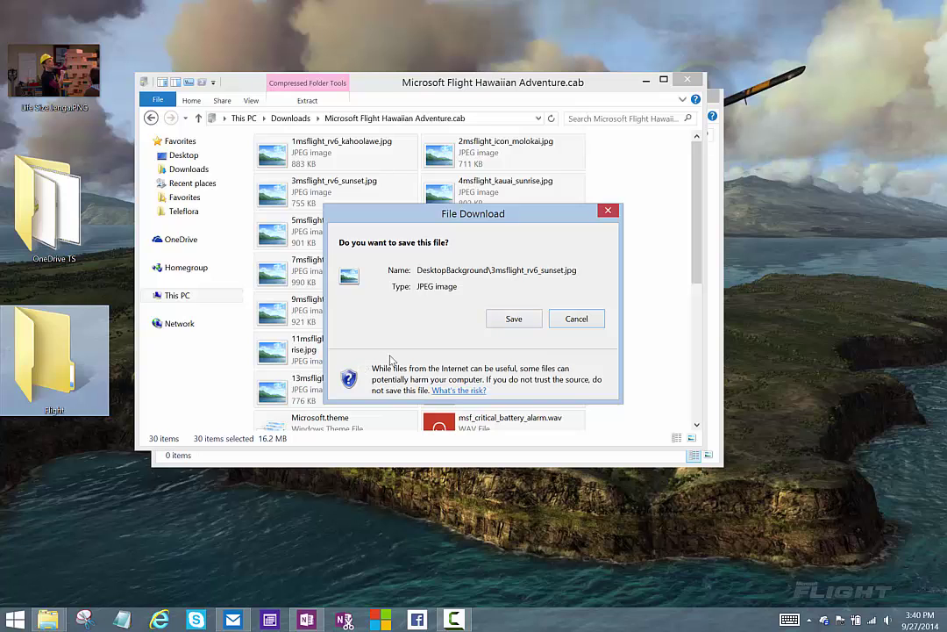
click(496, 325)
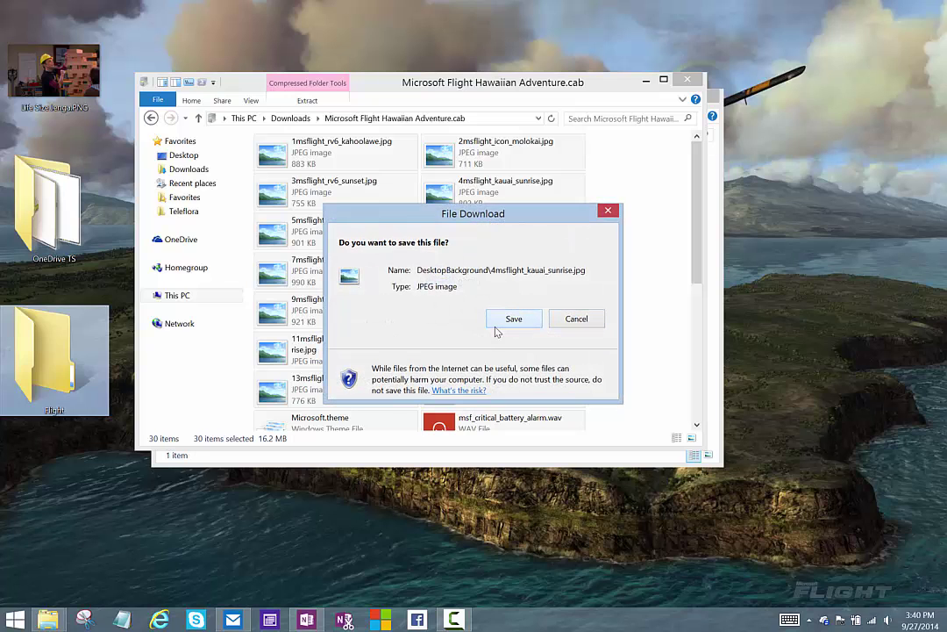
click(497, 324)
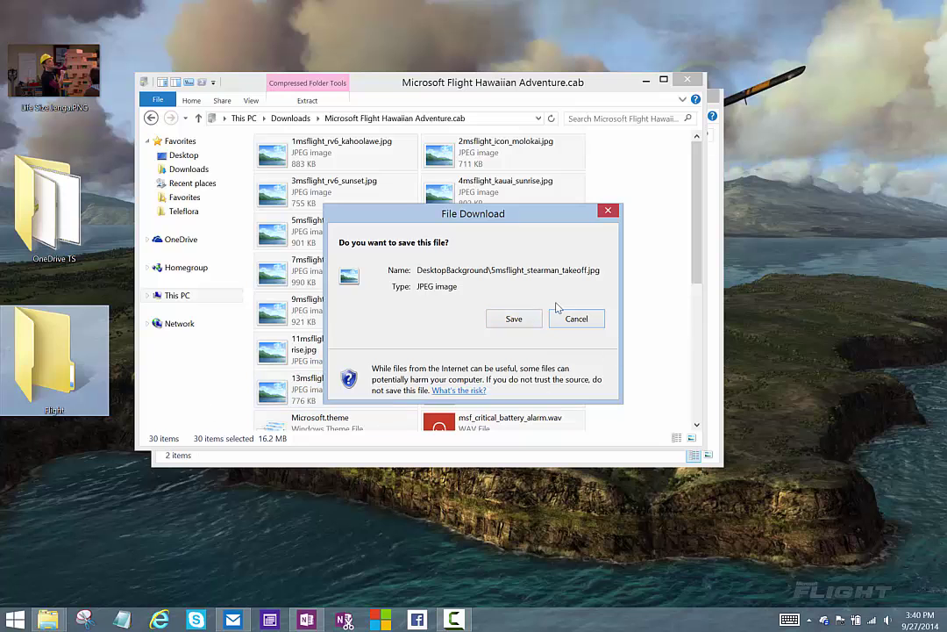
click(563, 321)
click(562, 321)
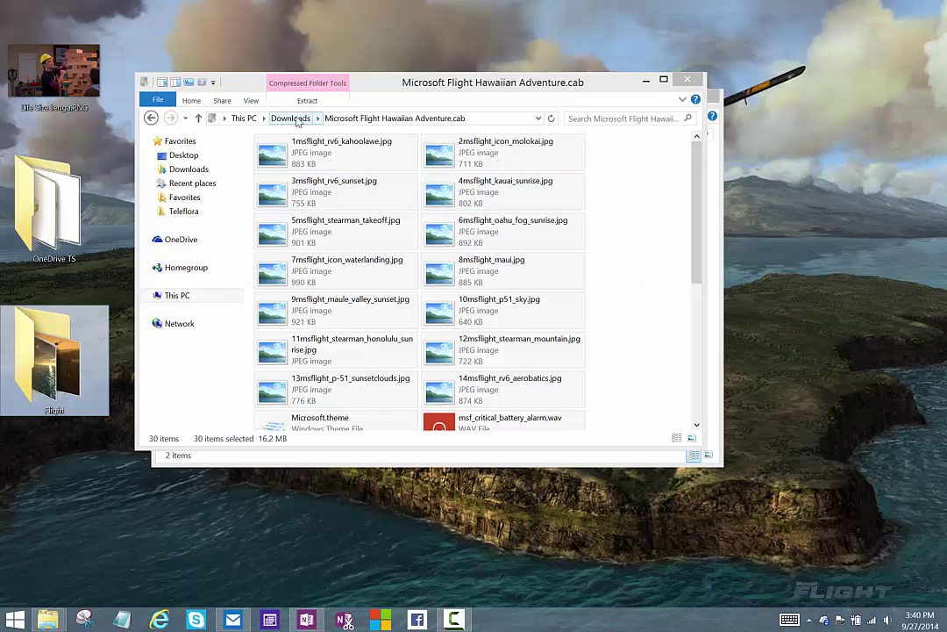
- Return to Downloads and unblock Microsoft Flight Hawaiian Adventure.cab in its properties
click(292, 118)
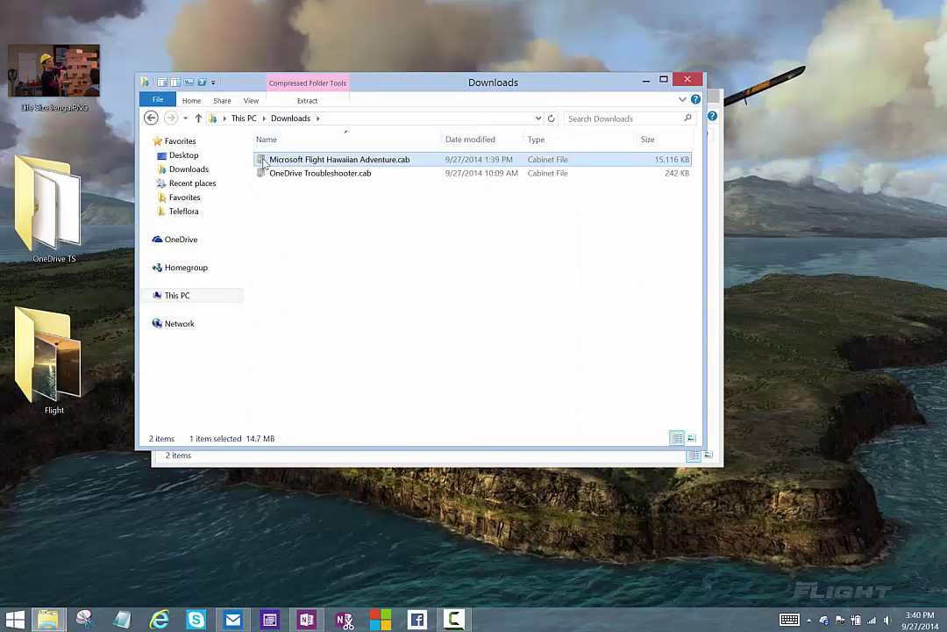
right_click(263, 163)
click(218, 331)
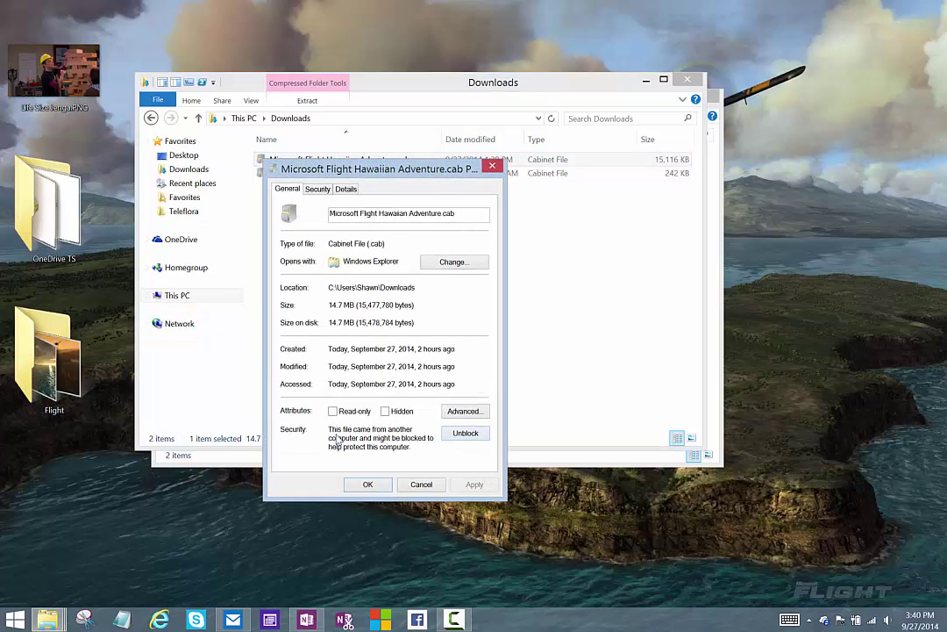
click(462, 434)
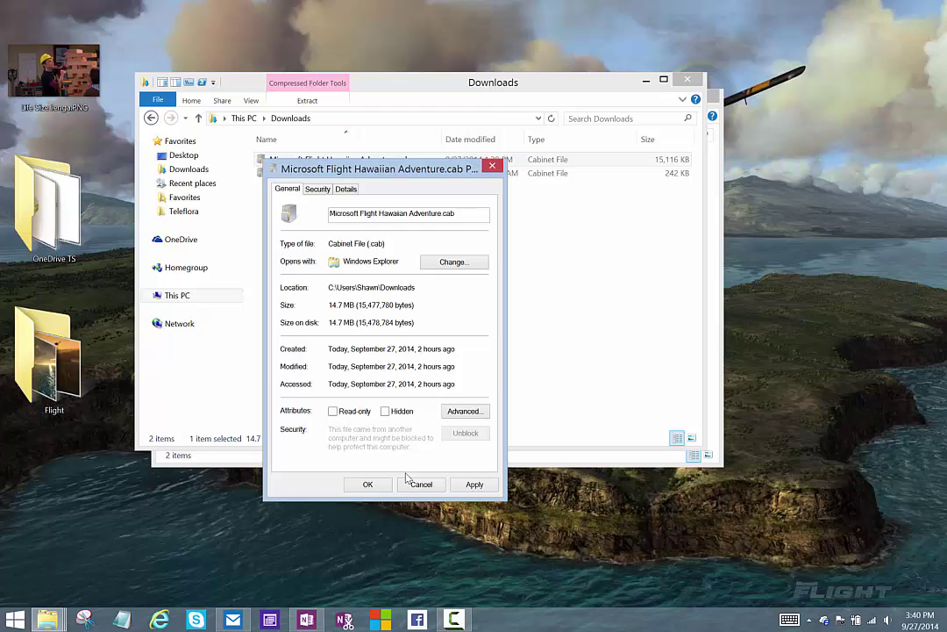
click(368, 486)
- Reopen the unblocked cabinet and copy all its files into the Flight folder, replacing the files already there
double_click(339, 160)
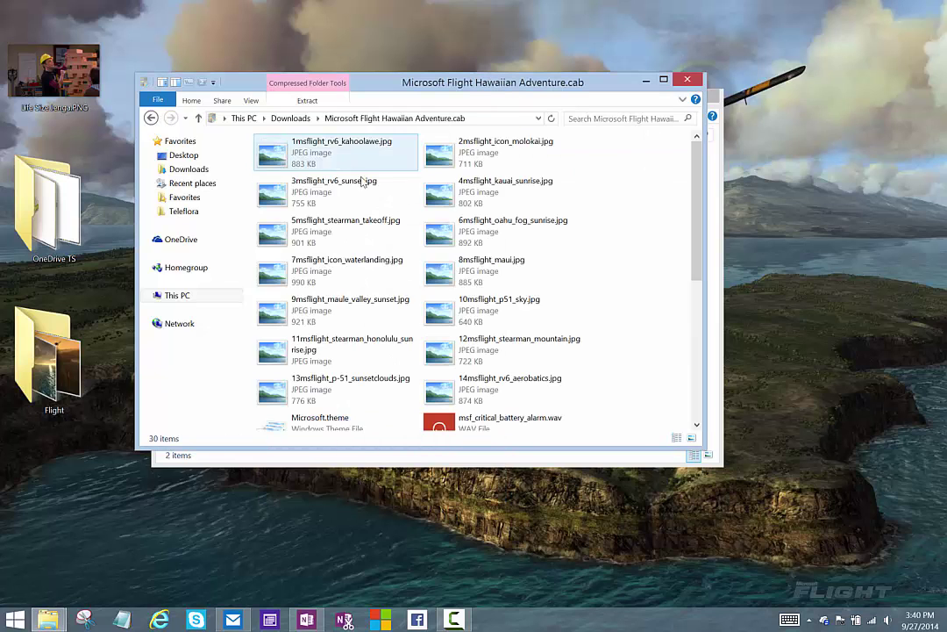
key(ctrl+a)
drag(295, 204, 55, 314)
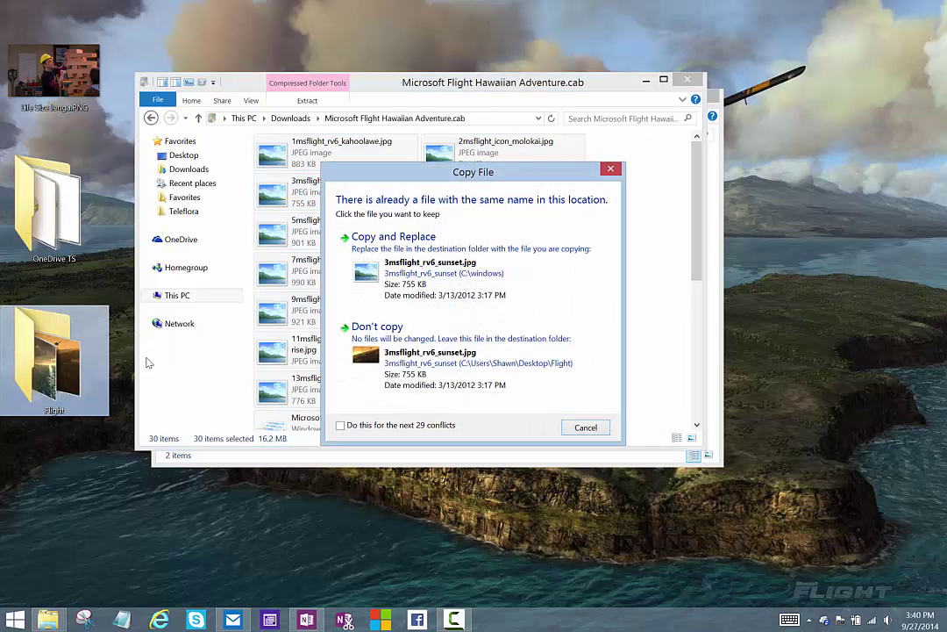
click(372, 256)
click(373, 256)
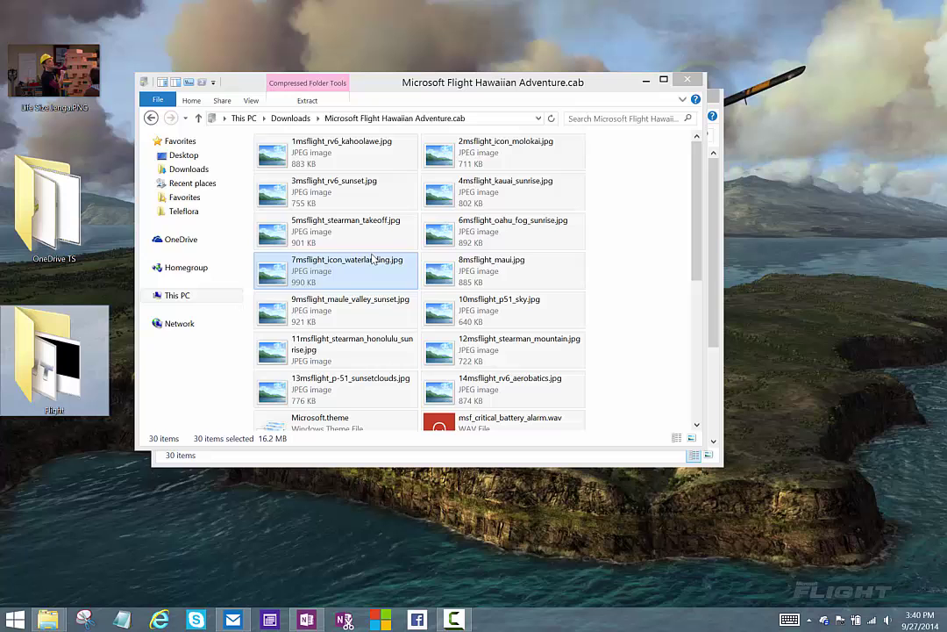
- Close the cabinet's window, show the Flight folder as large thumbnails, and reposition and enlarge its window
click(703, 84)
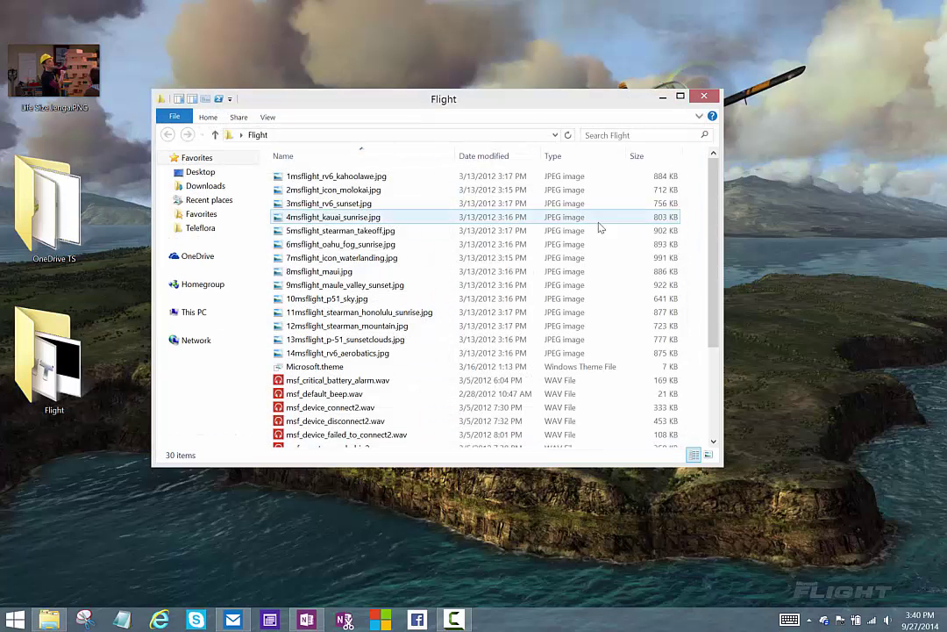
click(708, 455)
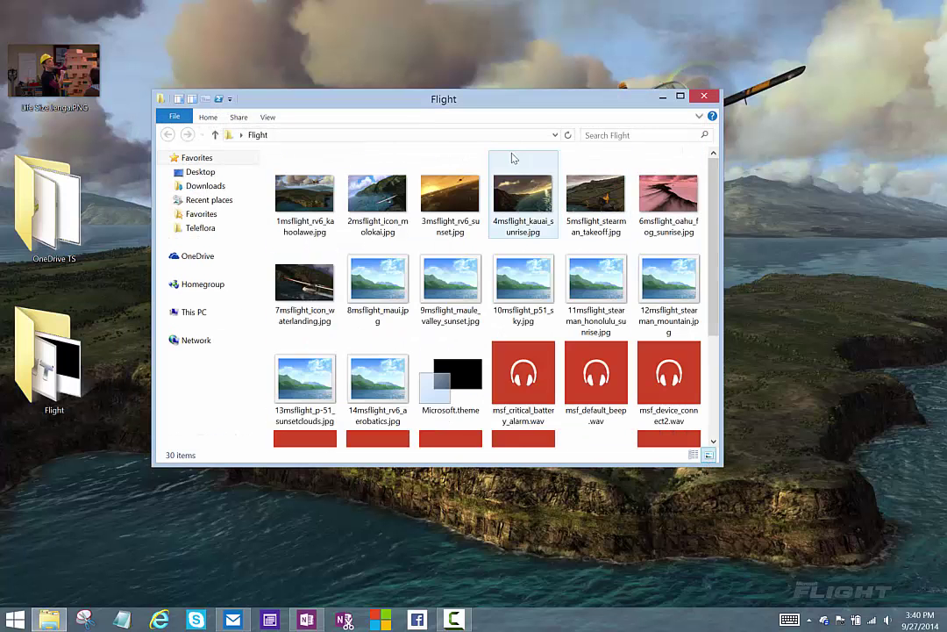
drag(396, 98, 371, 59)
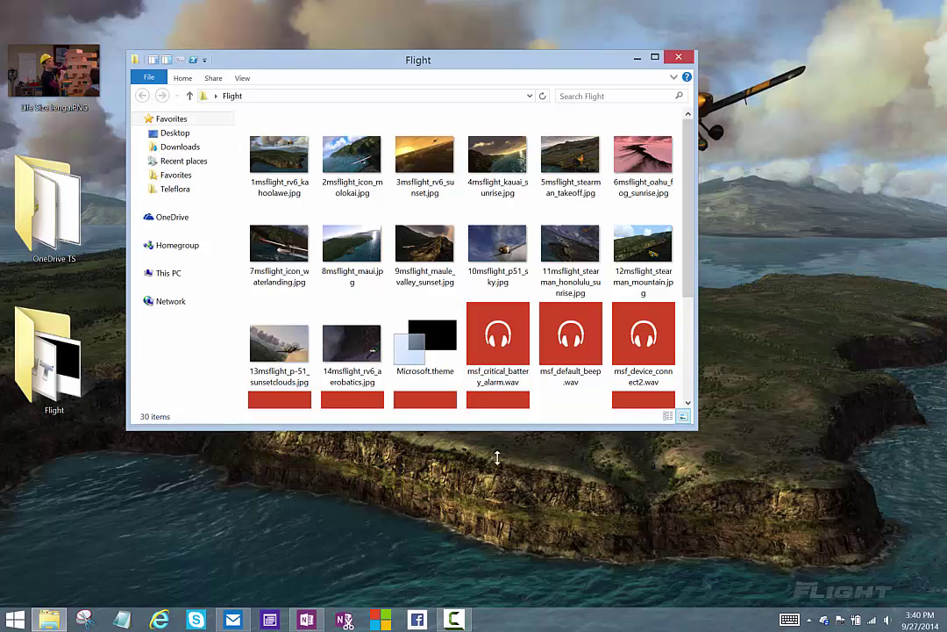
drag(496, 427, 496, 532)
- Look through the extracted wallpaper images and WAV sound files in the Flight folder
key(Home)
click(351, 346)
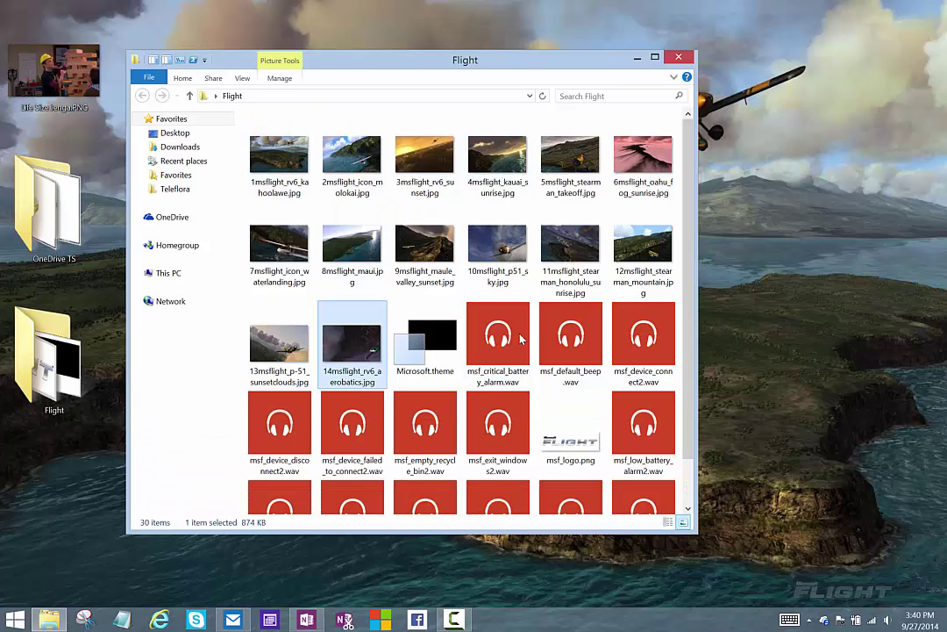
click(519, 328)
scroll(520, 328, down, 1)
key(Right)
key(Right)
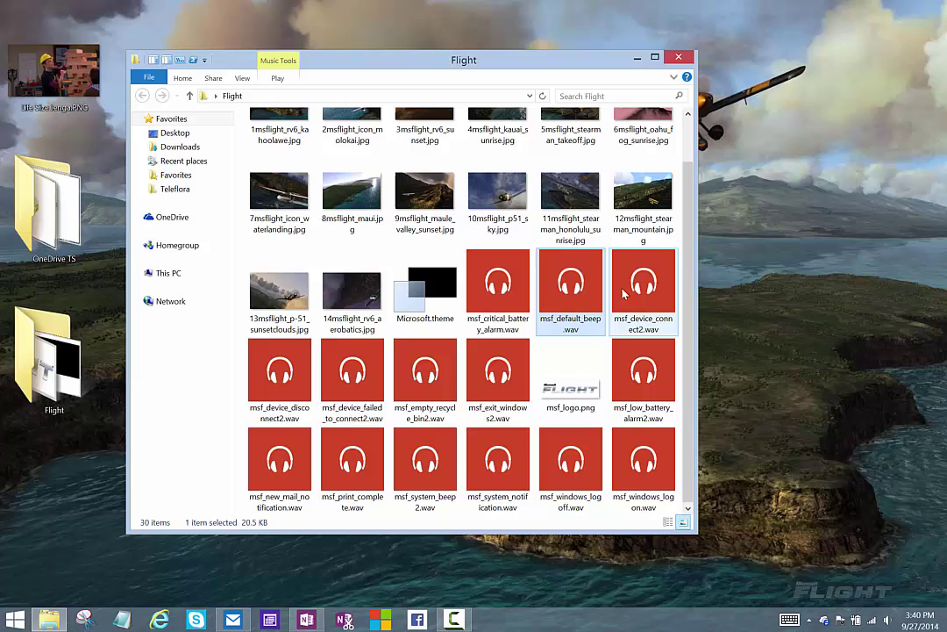
key(Down)
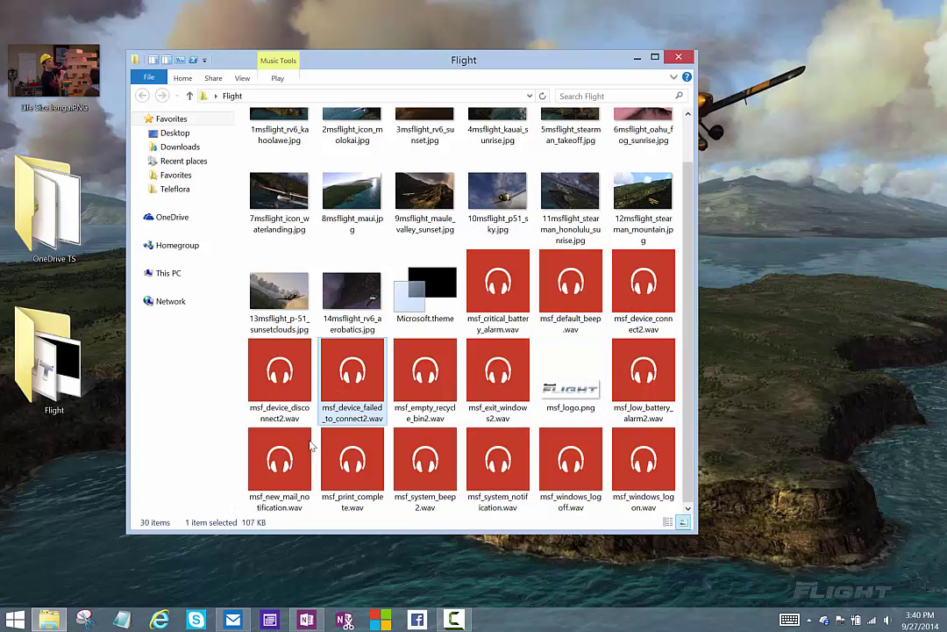
click(307, 456)
scroll(430, 386, up, 1)
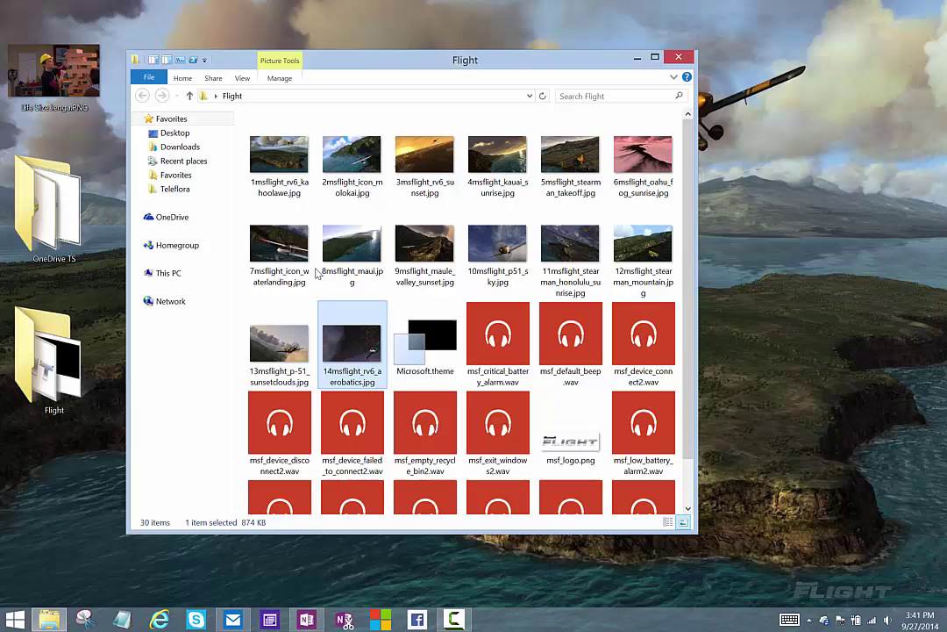
click(273, 189)
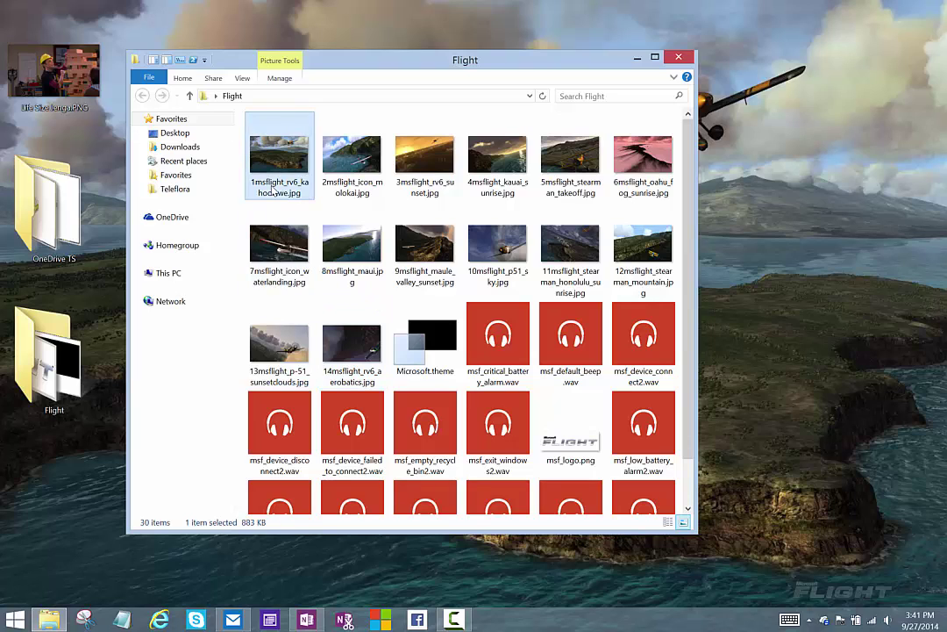
- Apply the extracted Microsoft.theme file and close the Personalization window
click(444, 359)
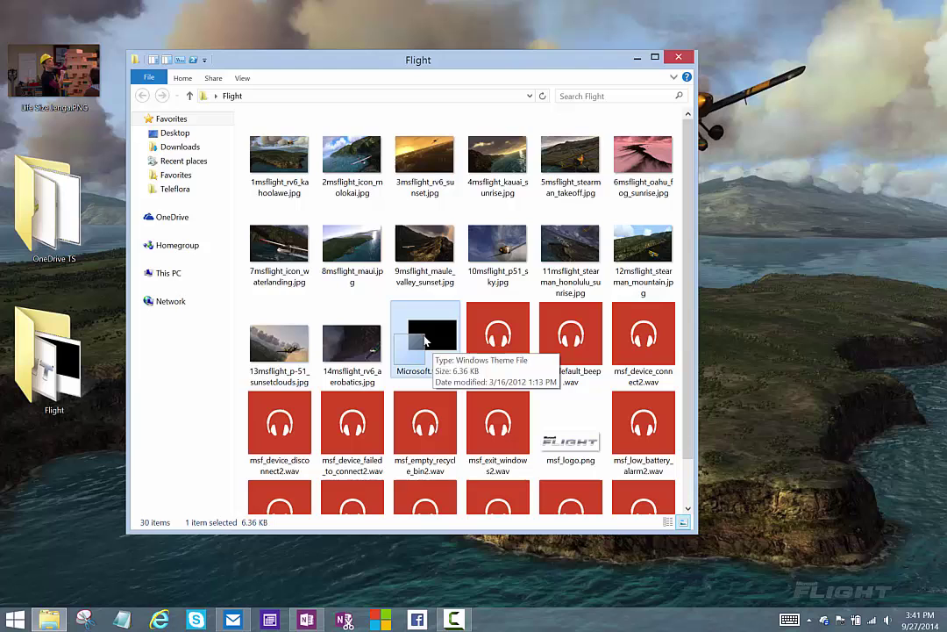
double_click(422, 325)
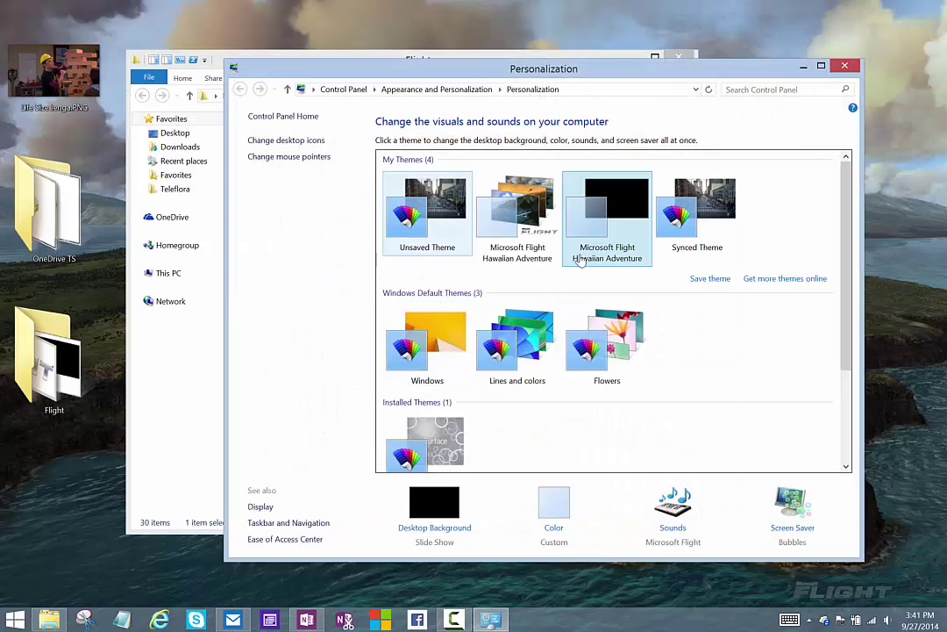
key(alt+F4)
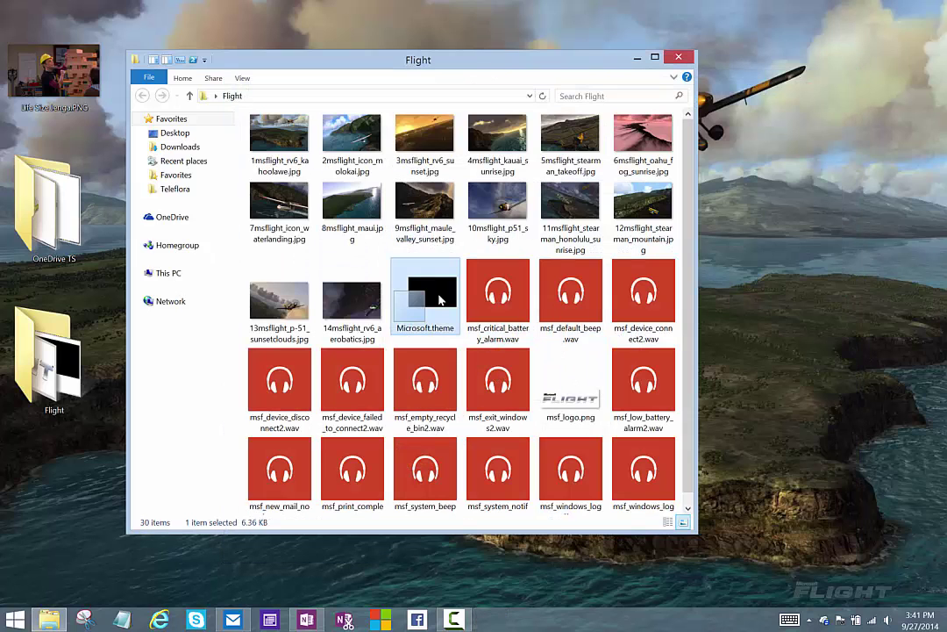
- Open Microsoft.theme in Notepad, examine its cursor, wallpaper, screen saver and sound settings, and close it
right_click(429, 303)
mouse_move(413, 315)
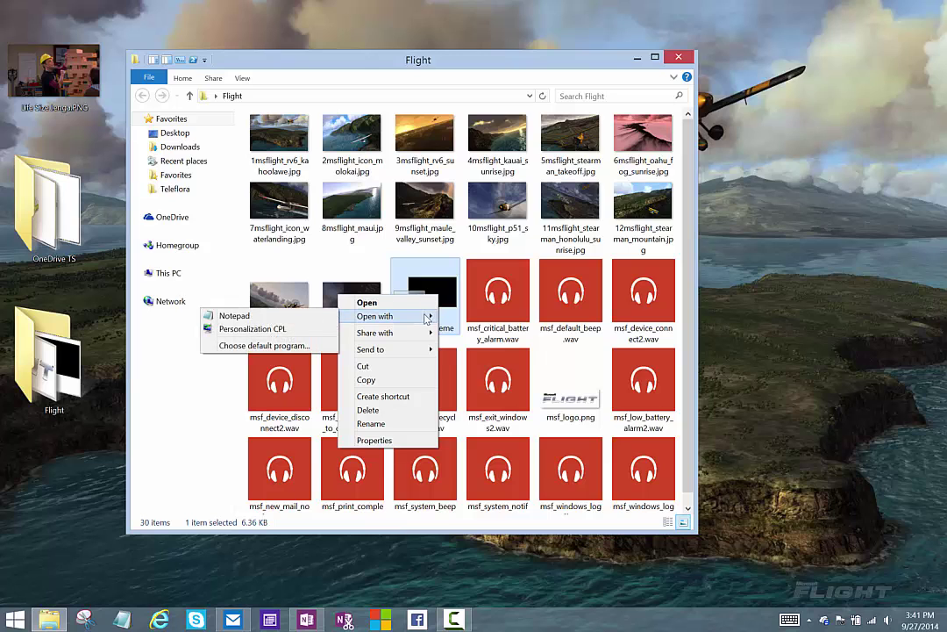
click(321, 316)
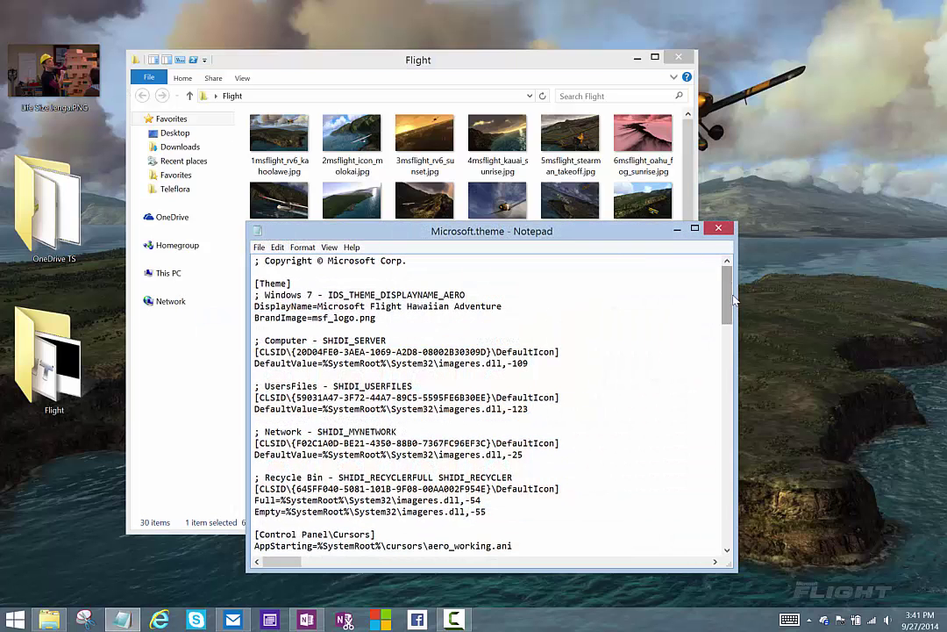
drag(727, 299, 726, 340)
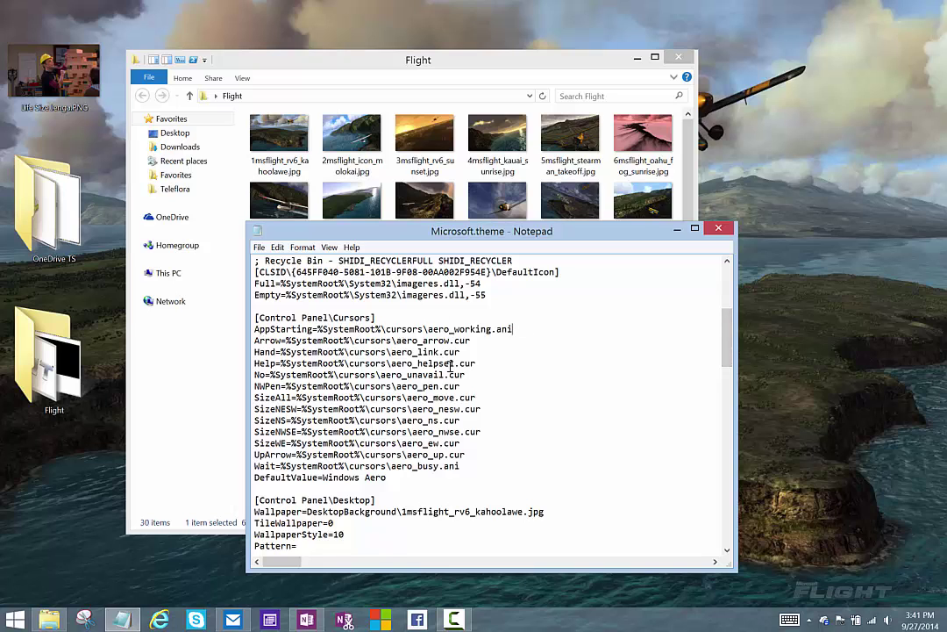
scroll(453, 363, down, 9)
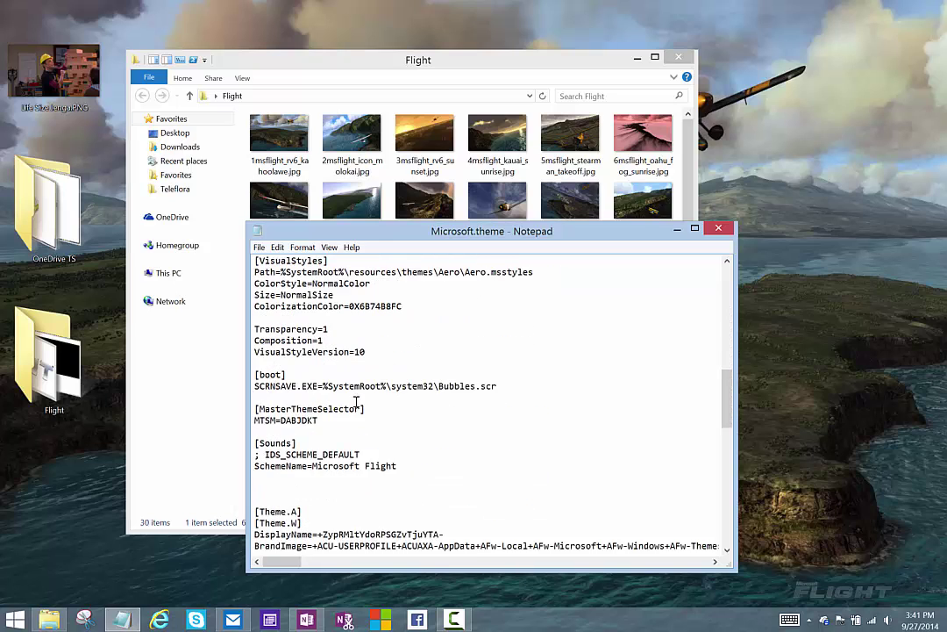
scroll(336, 463, down, 3)
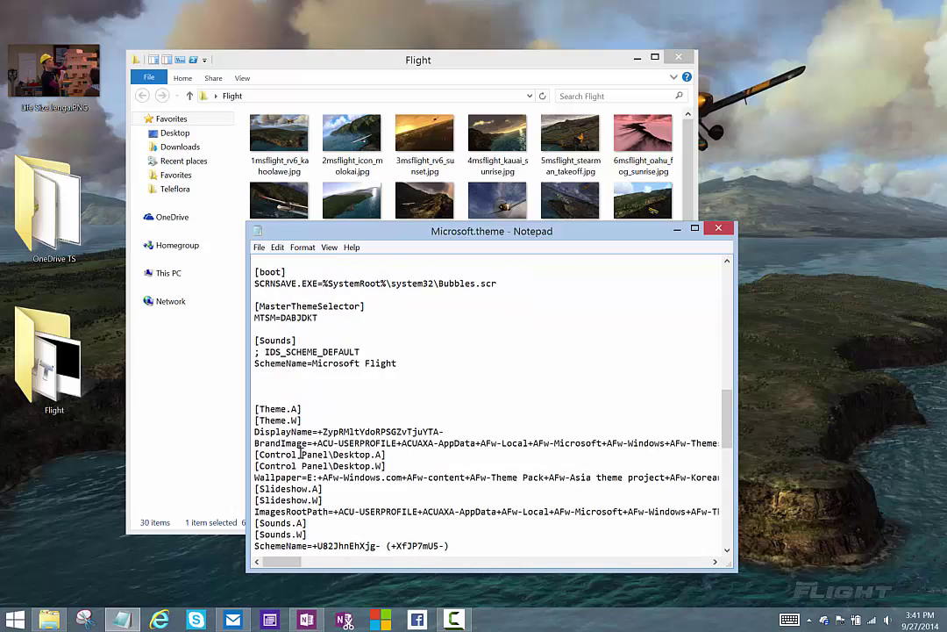
scroll(600, 327, down, 2)
click(718, 229)
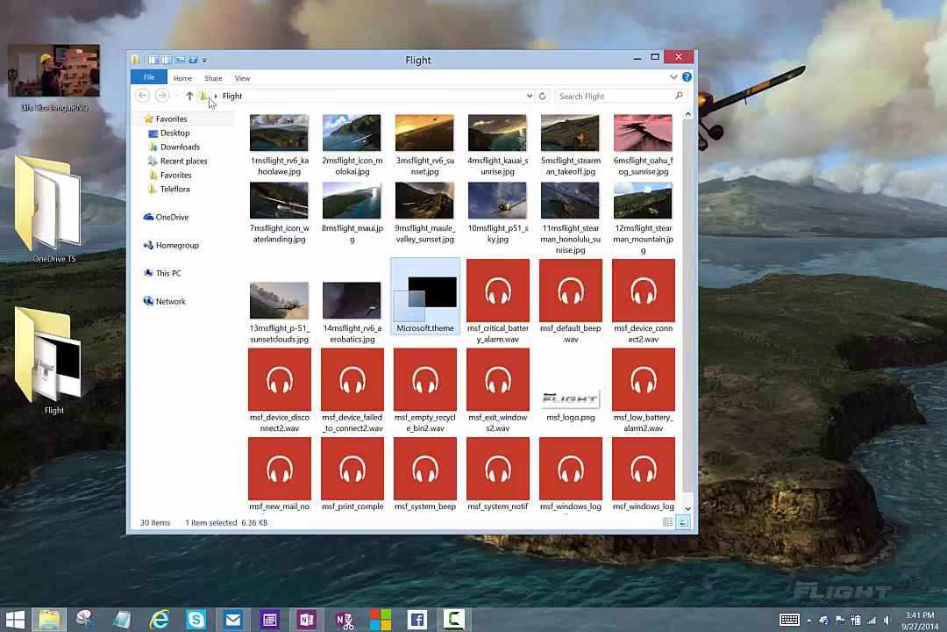
- Go up from the Flight folder to the Desktop location
click(188, 95)
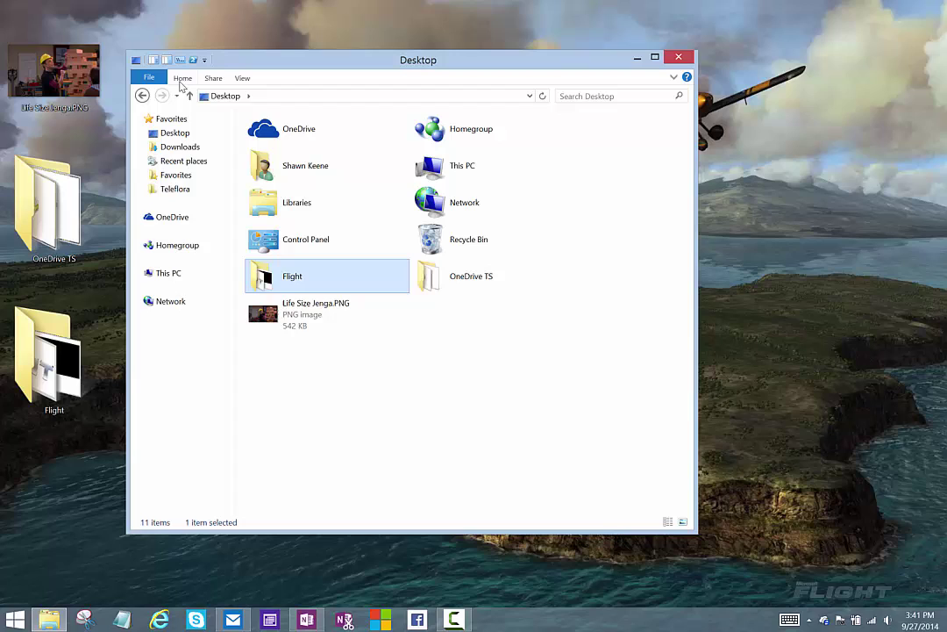